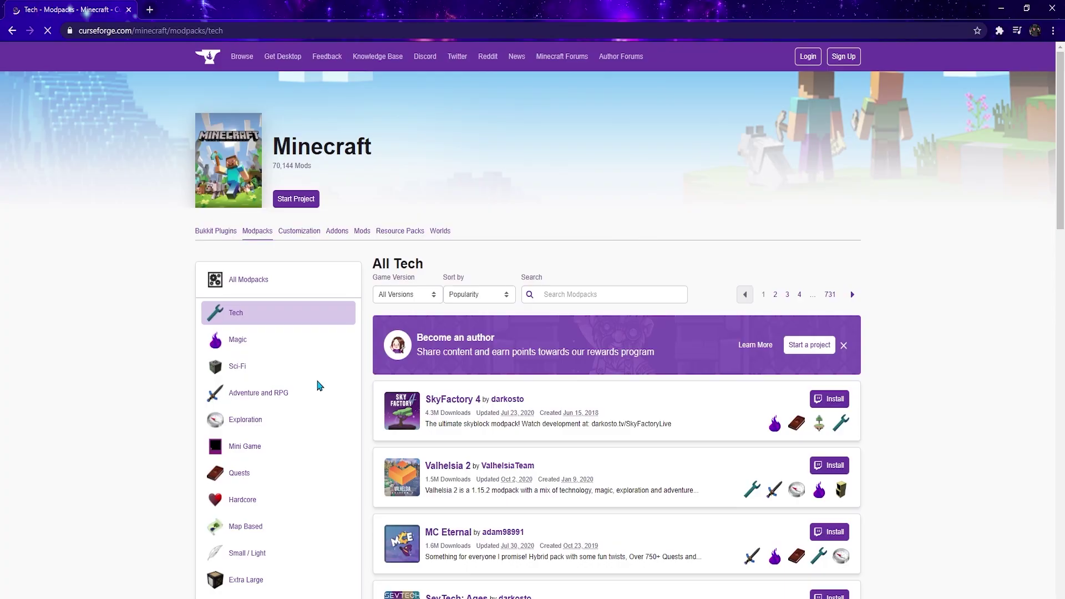
Look through the popular Tech modpacks on CurseForge and switch to the Adventure and RPG category.
{"action": "scroll", "coordinate": [336, 388], "scroll_direction": "down", "scroll_amount": 2}
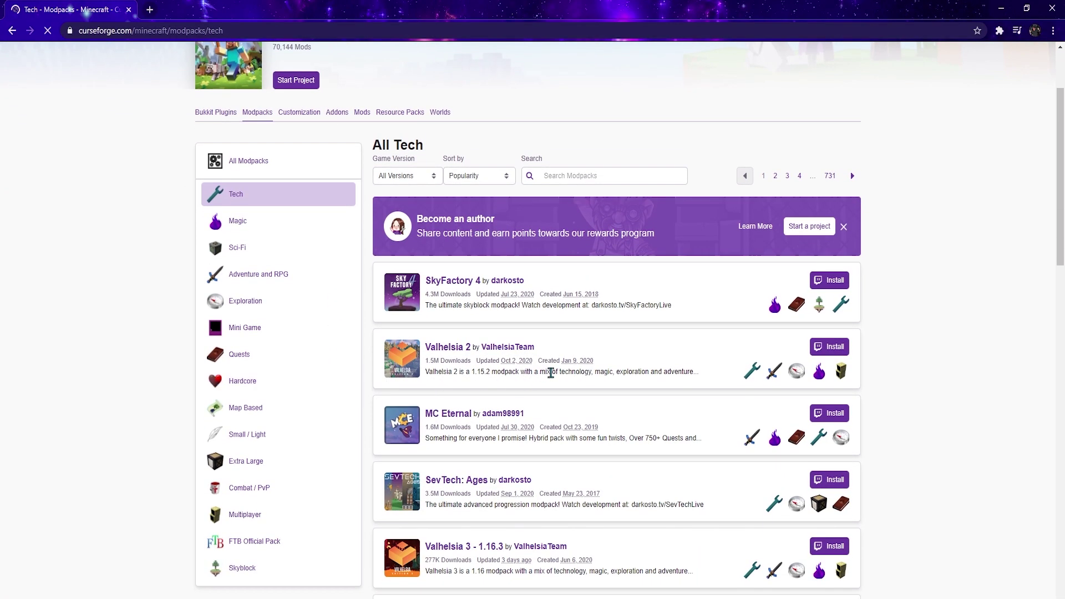
{"action": "scroll", "coordinate": [558, 375], "scroll_direction": "down", "scroll_amount": 3}
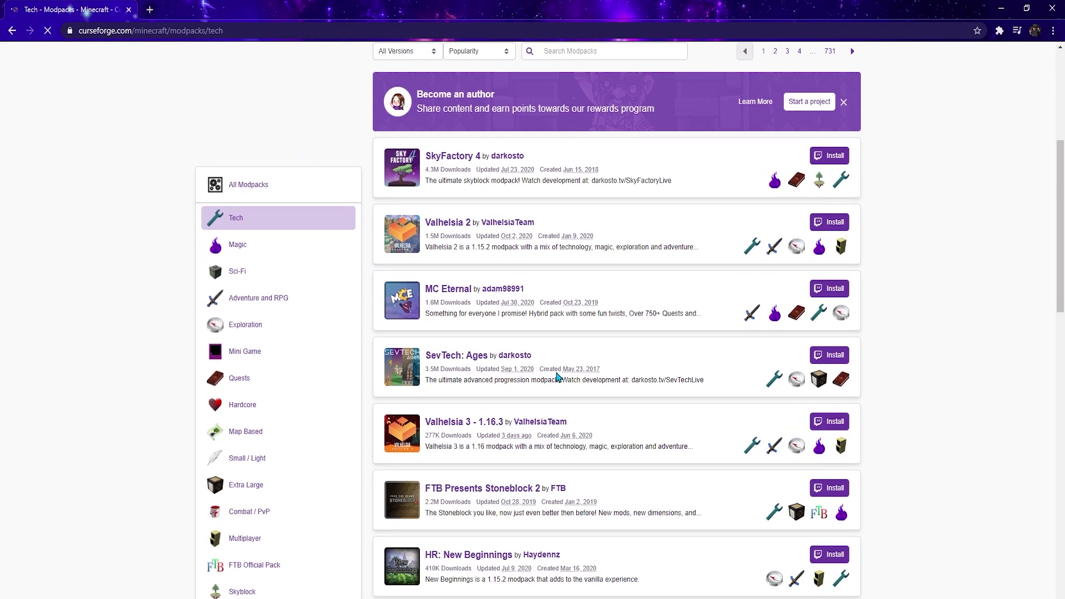
{"action": "scroll", "coordinate": [698, 355], "scroll_direction": "down", "scroll_amount": 6}
{"action": "scroll", "coordinate": [558, 376], "scroll_direction": "down", "scroll_amount": 1}
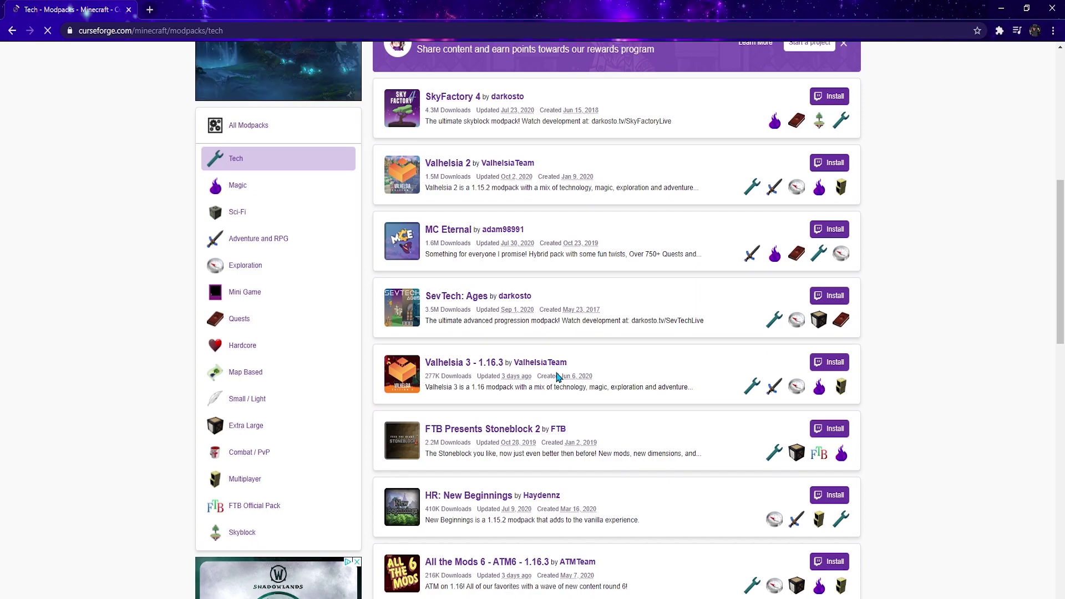
{"action": "scroll", "coordinate": [557, 377], "scroll_direction": "down", "scroll_amount": 2}
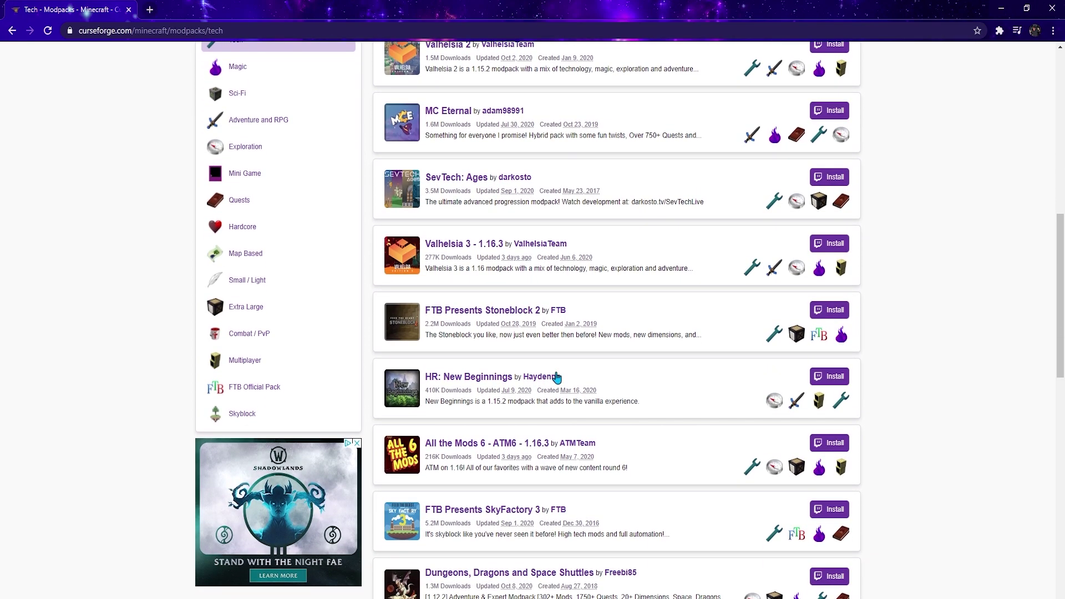
{"action": "scroll", "coordinate": [555, 376], "scroll_direction": "up", "scroll_amount": 2}
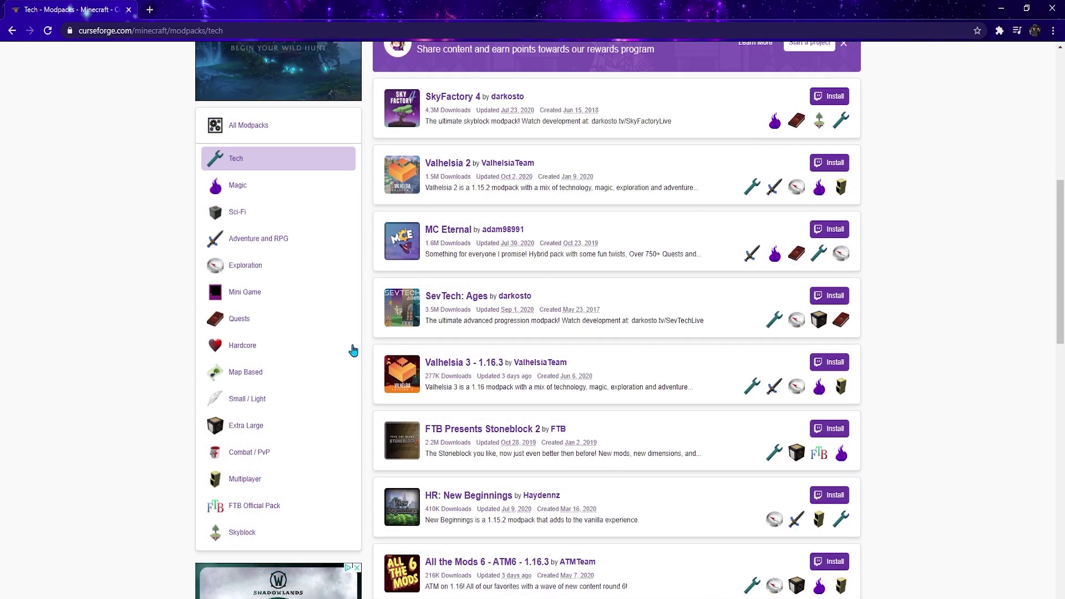
{"action": "left_click", "coordinate": [287, 239]}
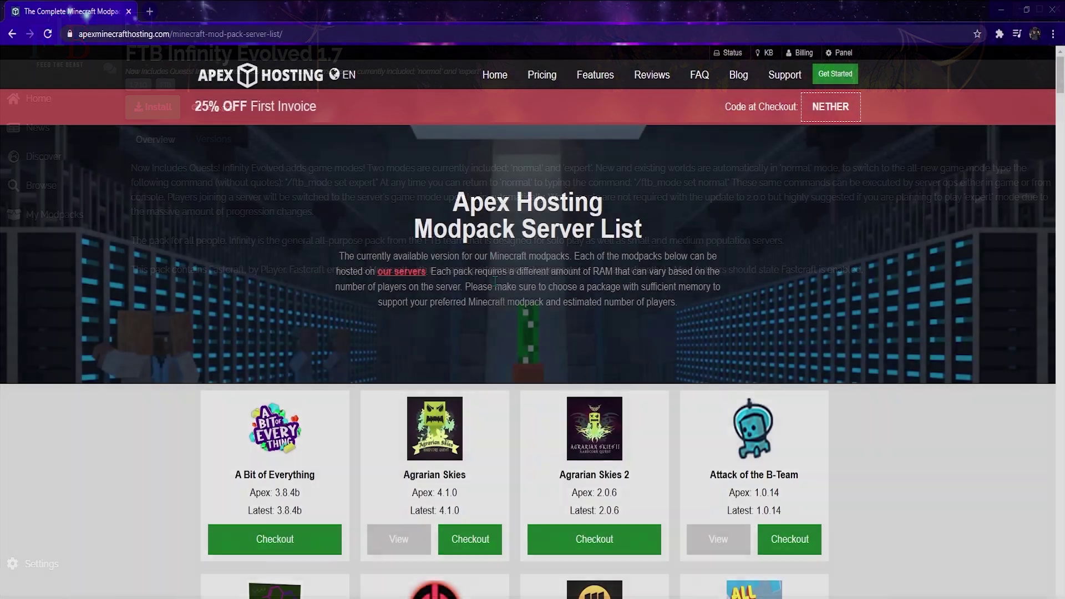
Look through the modpacks offered in the Apex Hosting Modpack Server List.
{"action": "scroll", "coordinate": [504, 315], "scroll_direction": "down", "scroll_amount": 10}
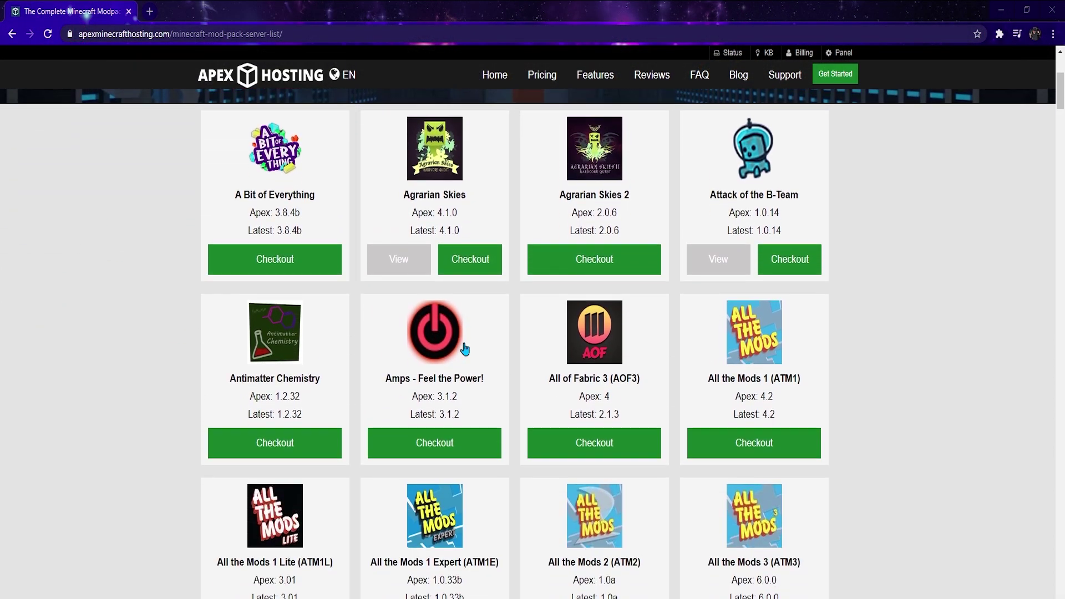
{"action": "scroll", "coordinate": [519, 408], "scroll_direction": "down", "scroll_amount": 11}
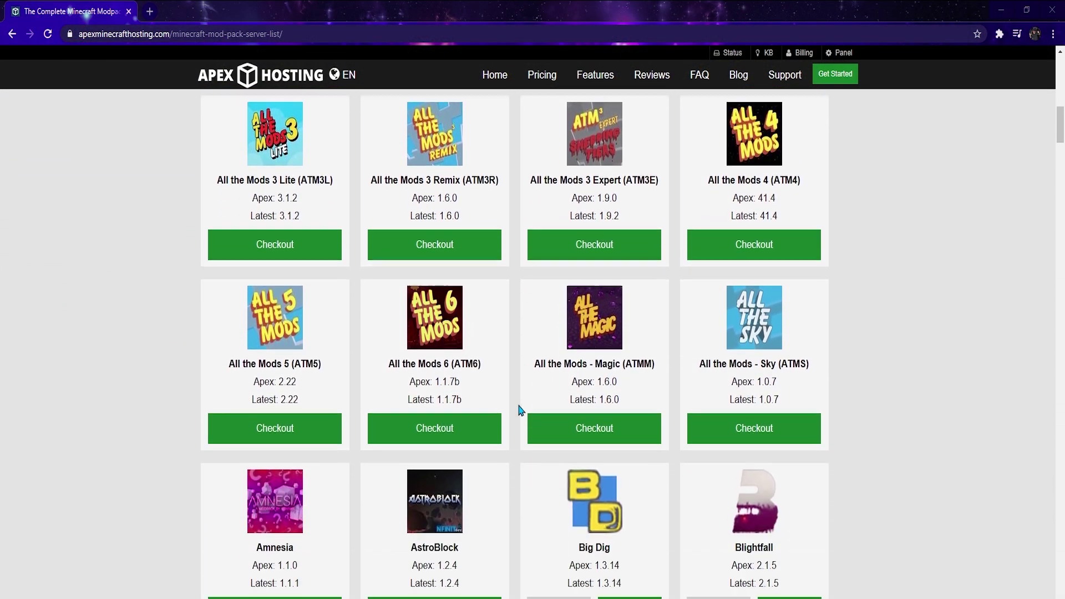
{"action": "scroll", "coordinate": [521, 409], "scroll_direction": "down", "scroll_amount": 14}
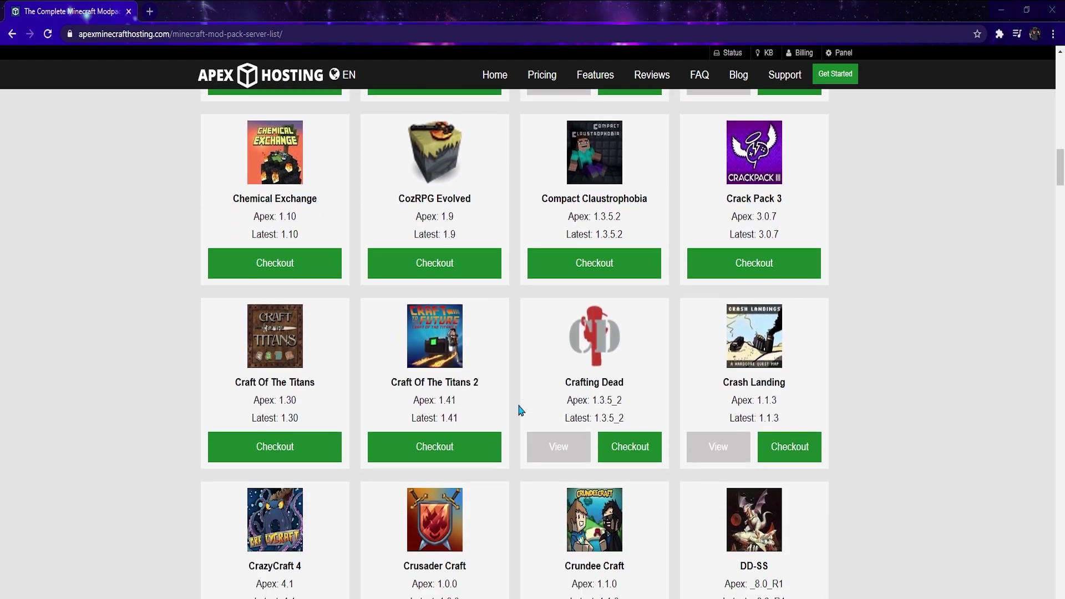
{"action": "scroll", "coordinate": [535, 413], "scroll_direction": "down", "scroll_amount": 7}
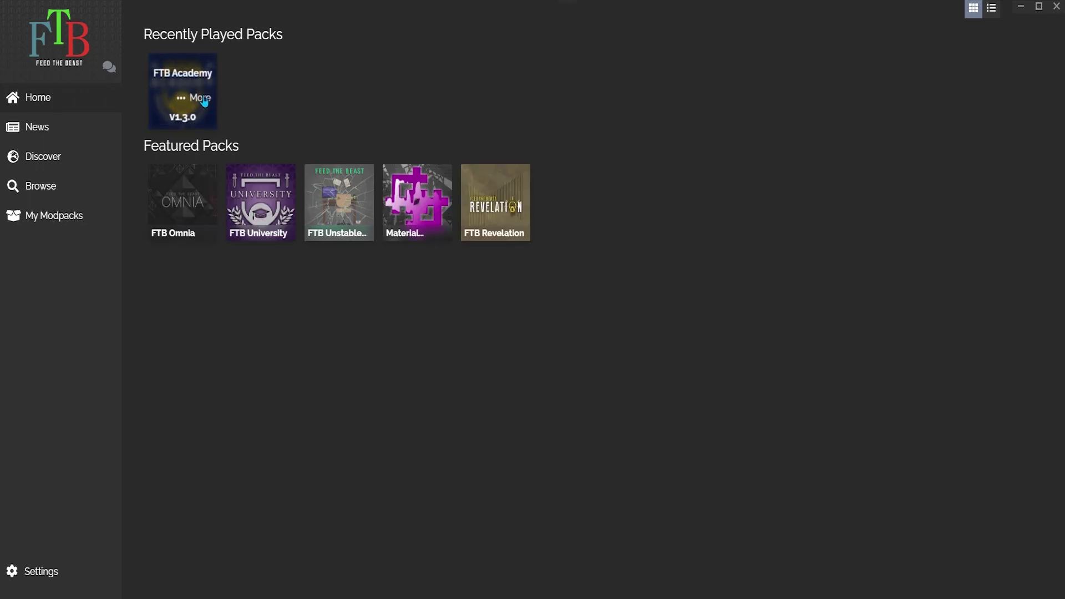
Open the settings of the recently played FTB Academy pack in the FTB App and raise its instance memory.
{"action": "left_click", "coordinate": [200, 103]}
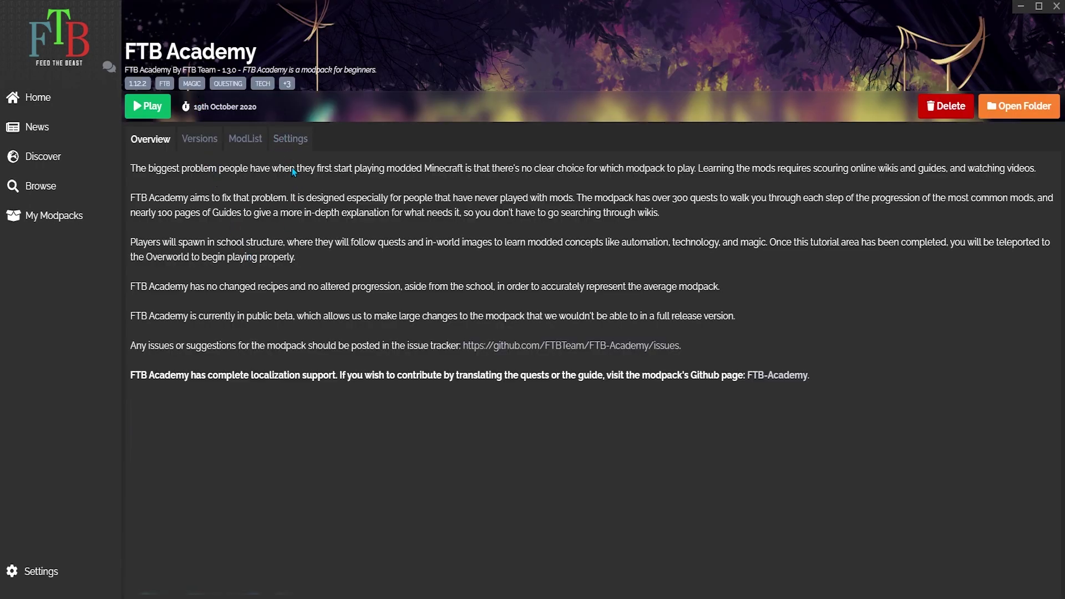
{"action": "left_click", "coordinate": [286, 140]}
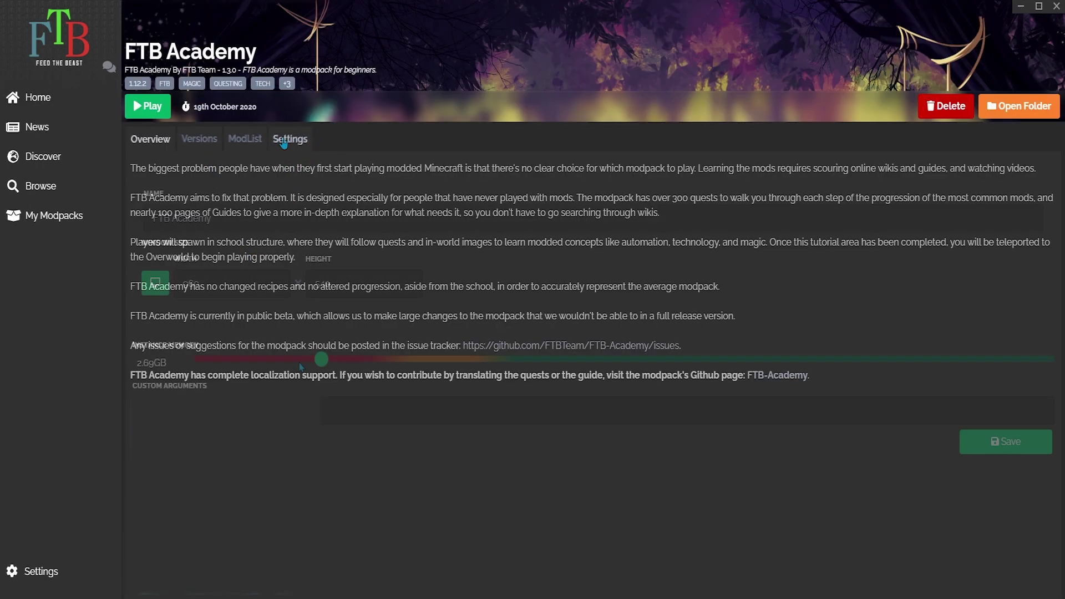
{"action": "left_click_drag", "start_coordinate": [323, 367], "coordinate": [387, 367]}
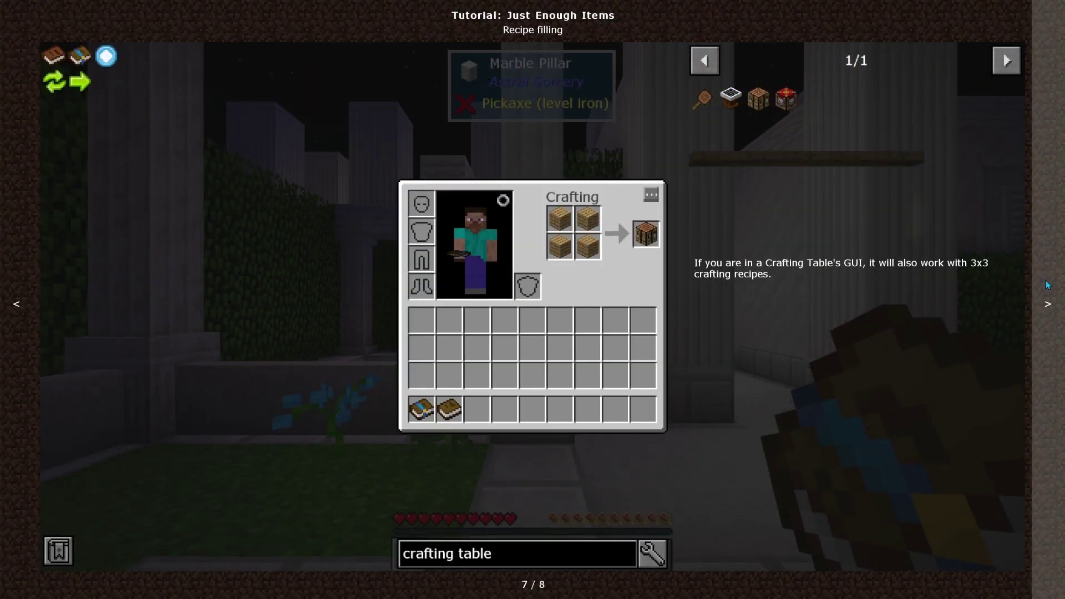
In Minecraft, finish and exit the Just Enough Items tutorial, and move from the Item and Recipe Searching quest to the next linked quest.
{"action": "left_click", "coordinate": [1048, 285]}
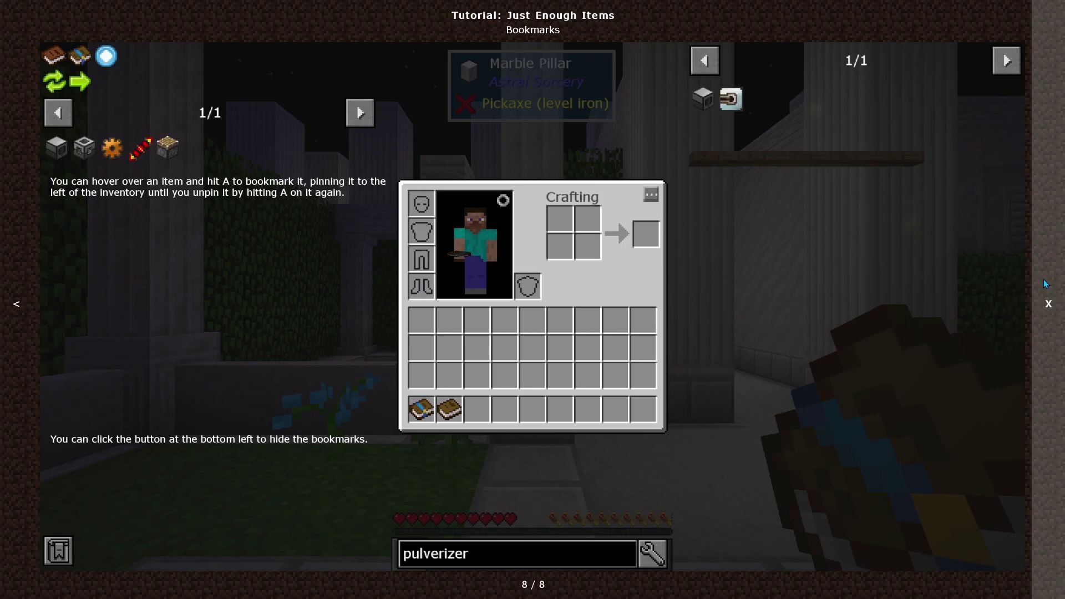
{"action": "left_click", "coordinate": [1047, 284]}
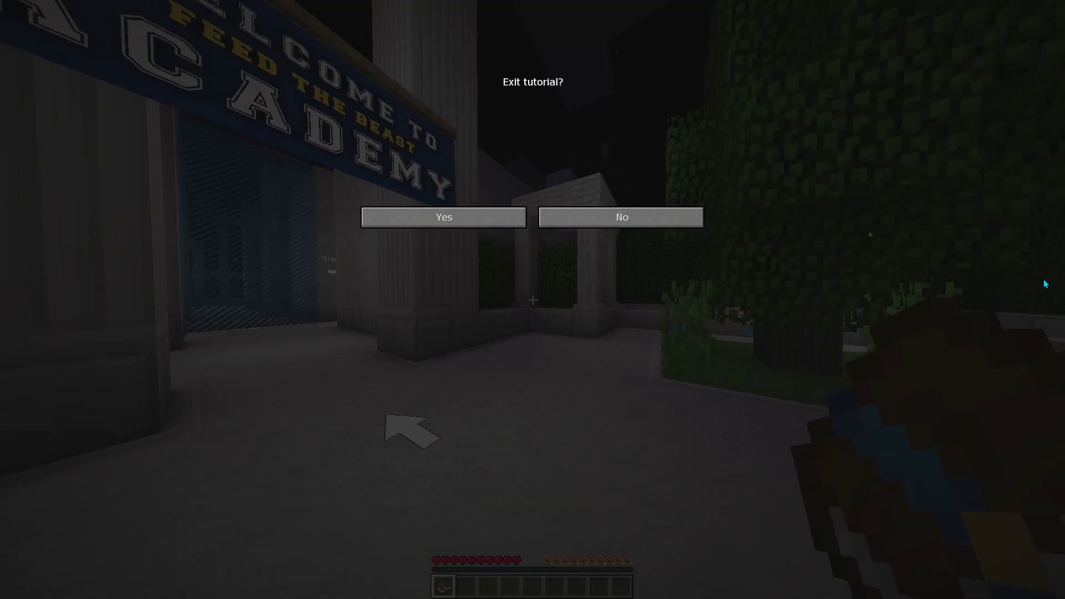
{"action": "left_click", "coordinate": [436, 212]}
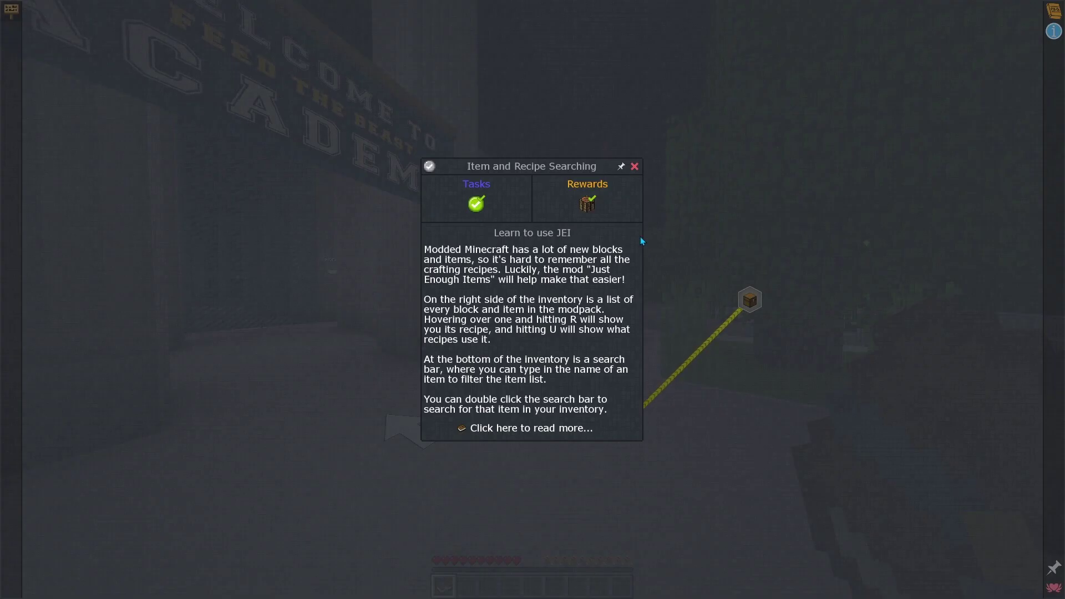
{"action": "left_click", "coordinate": [635, 166]}
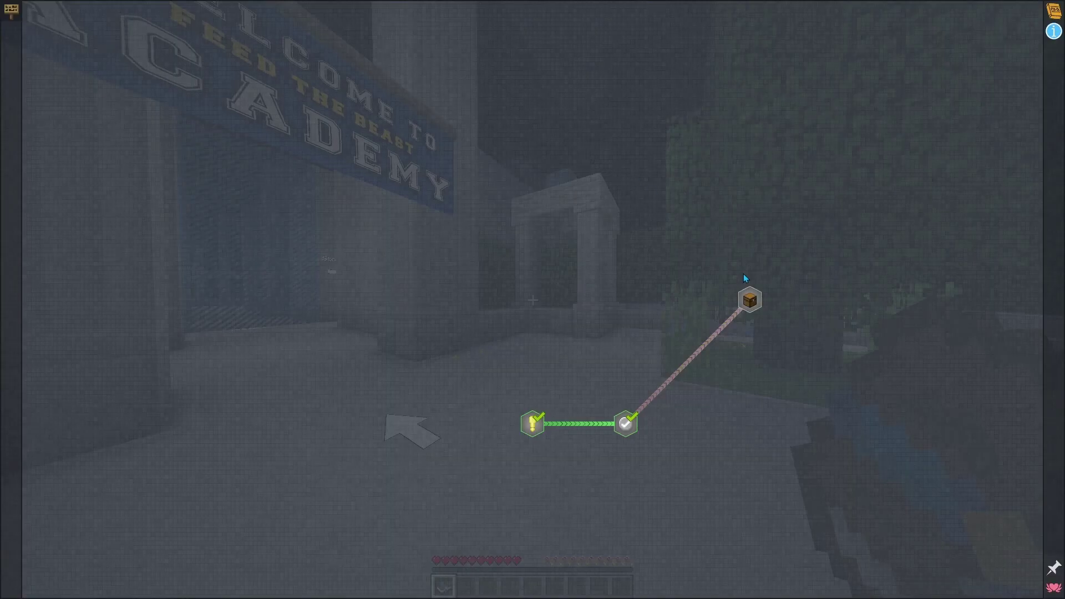
{"action": "left_click", "coordinate": [757, 301]}
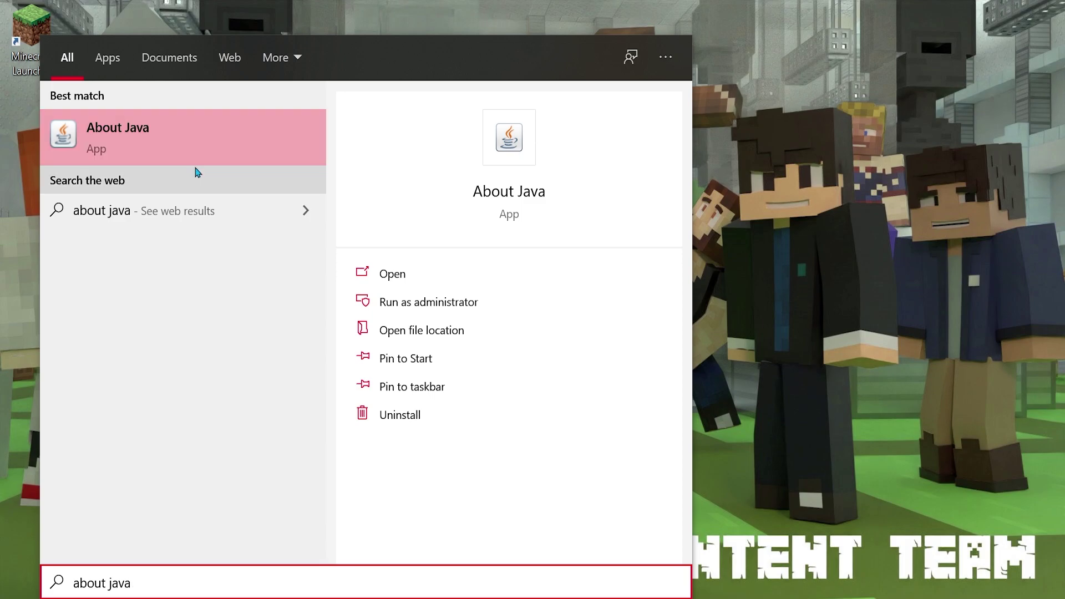
Launch About Java to check the installed version, and start the free 64-bit Java for Windows download from java.com.
{"action": "left_click", "coordinate": [147, 148]}
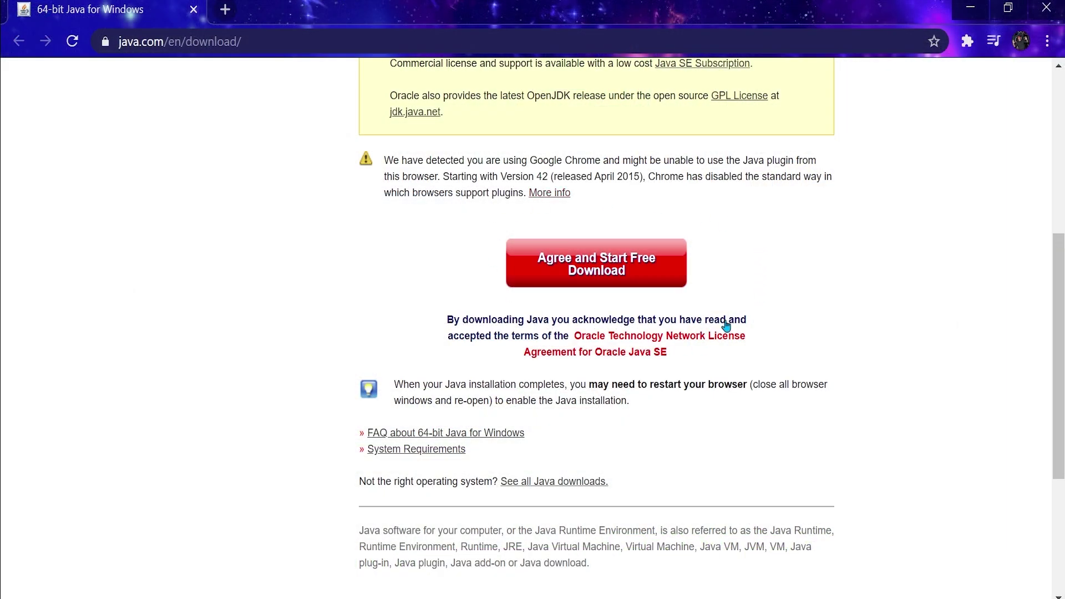
{"action": "left_click", "coordinate": [541, 278]}
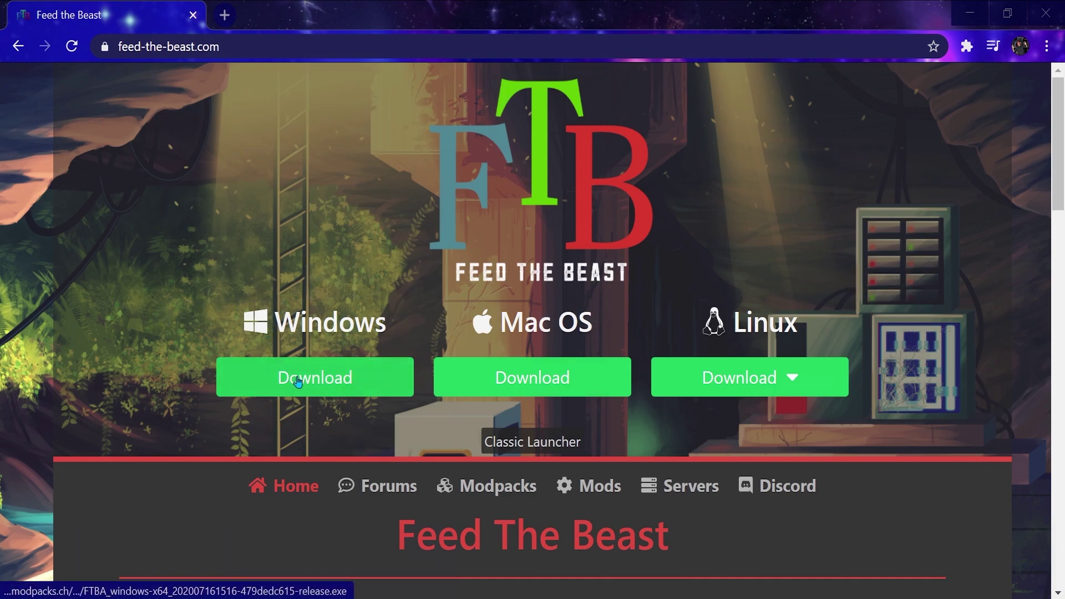
Download the Windows FTB App from feed-the-beast.com and install it to E:\FTB\FTBA, with the app set to run on completion.
{"action": "left_click", "coordinate": [295, 380]}
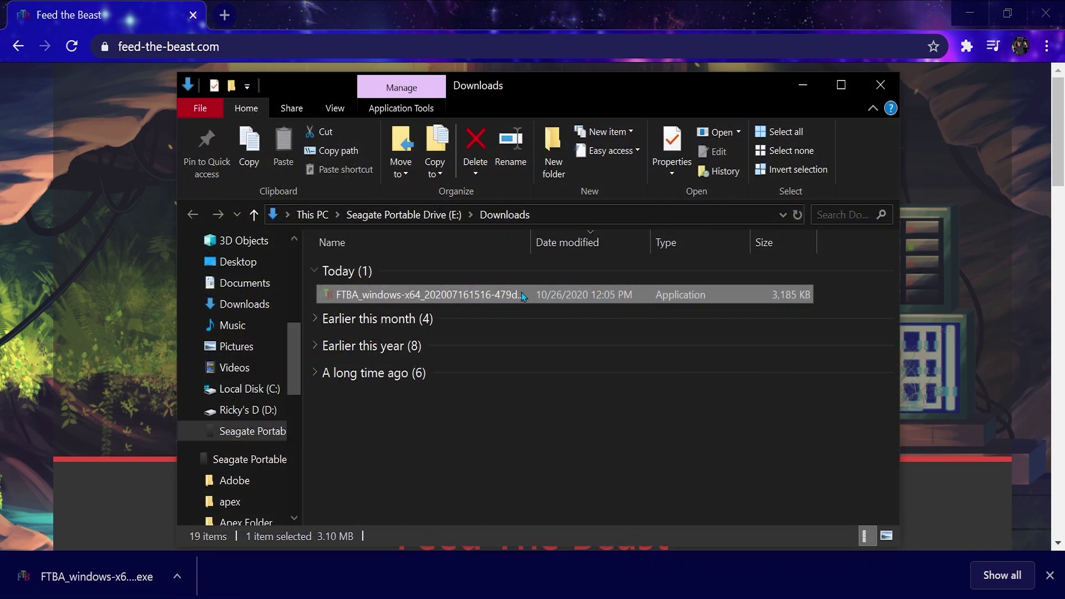
{"action": "double_click", "coordinate": [480, 293]}
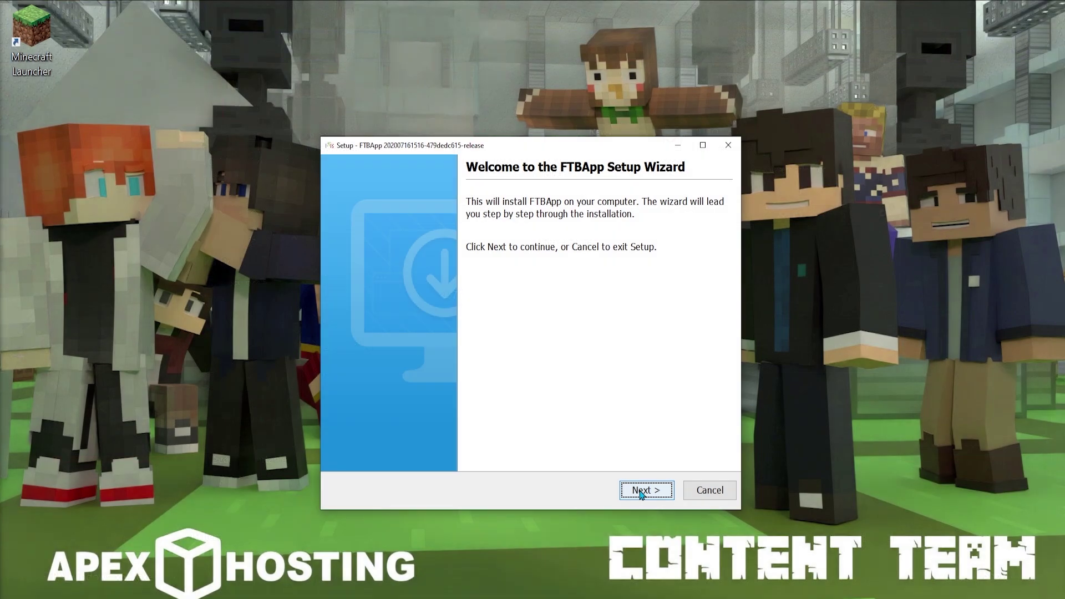
{"action": "left_click", "coordinate": [641, 492]}
{"action": "left_click", "coordinate": [673, 271]}
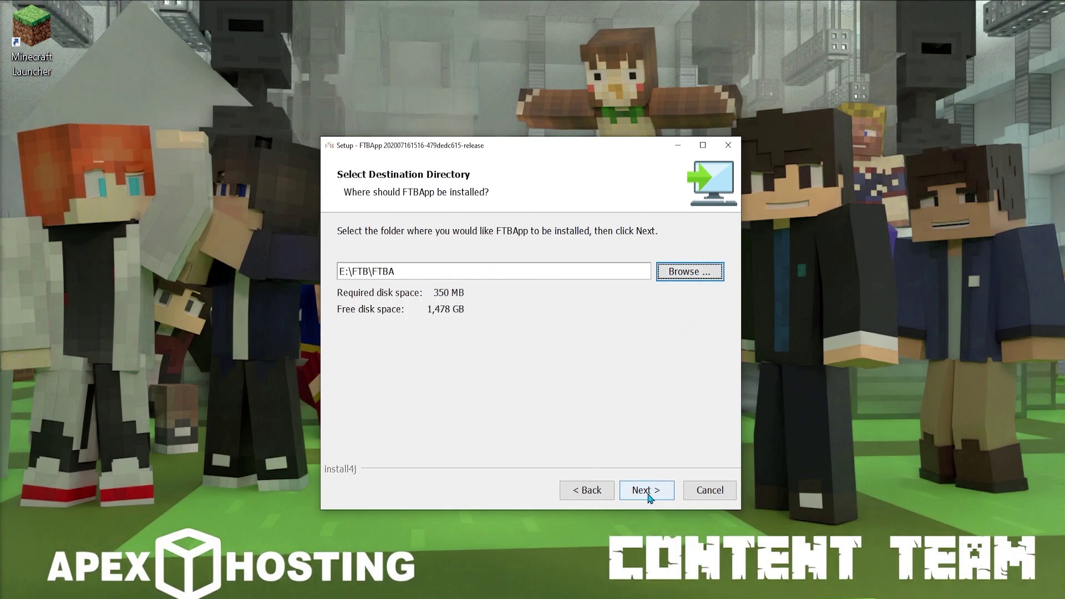
{"action": "left_click", "coordinate": [648, 495]}
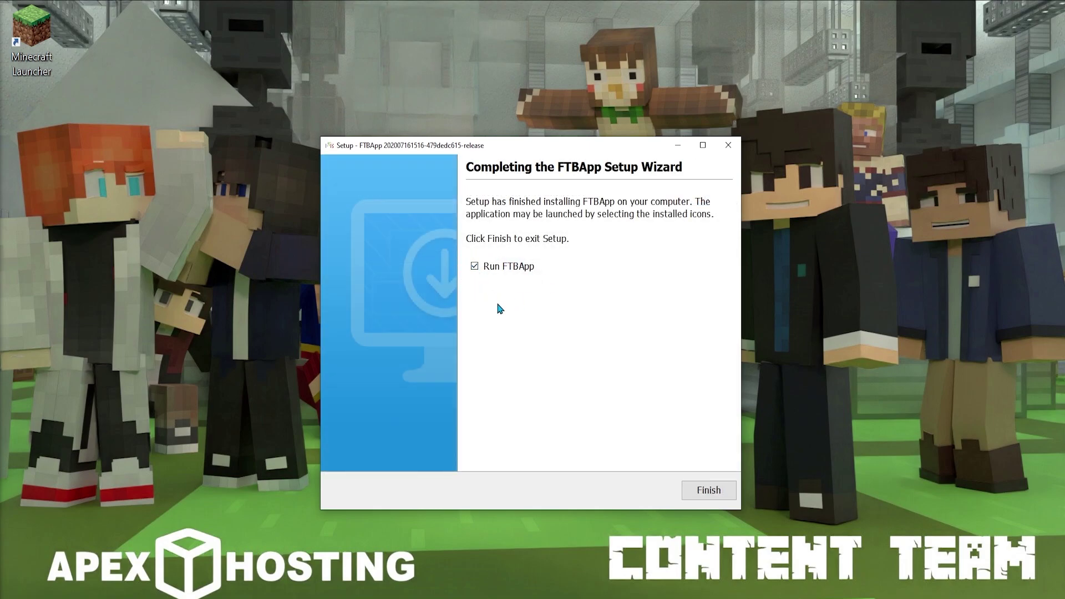
{"action": "left_click", "coordinate": [700, 493]}
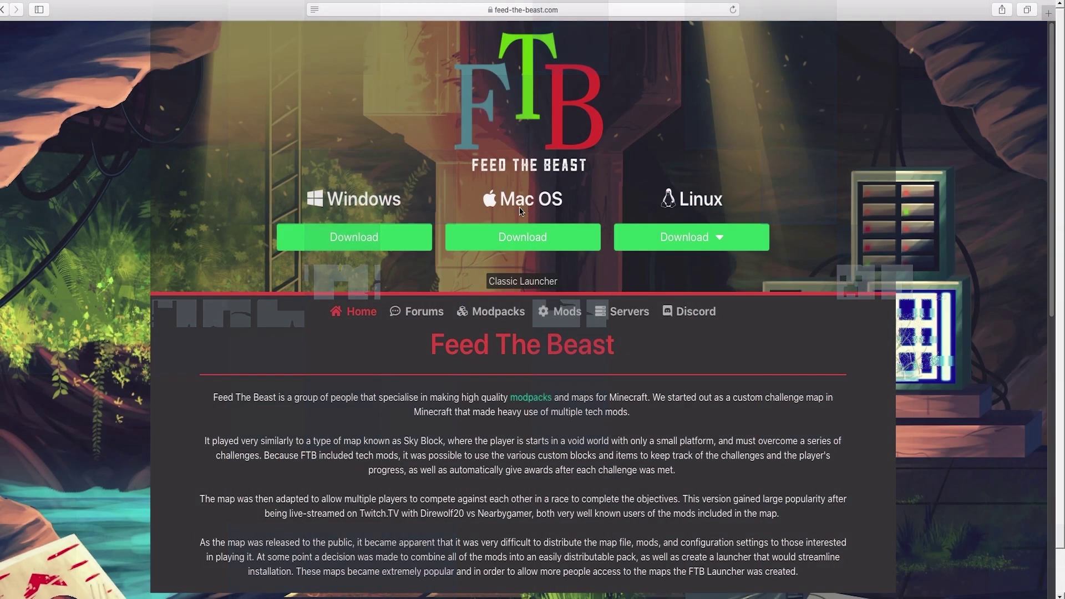
On the Mac, download the Mac OS version of the FTB App, open its disk image and copy FTBApp into Applications.
{"action": "left_click", "coordinate": [520, 245]}
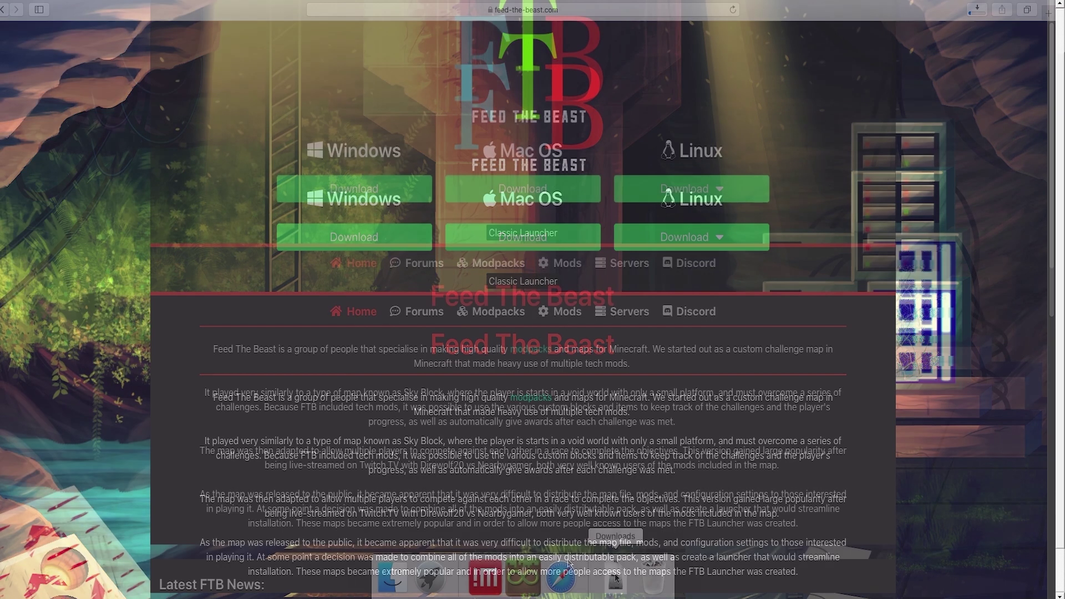
{"action": "left_click", "coordinate": [616, 578]}
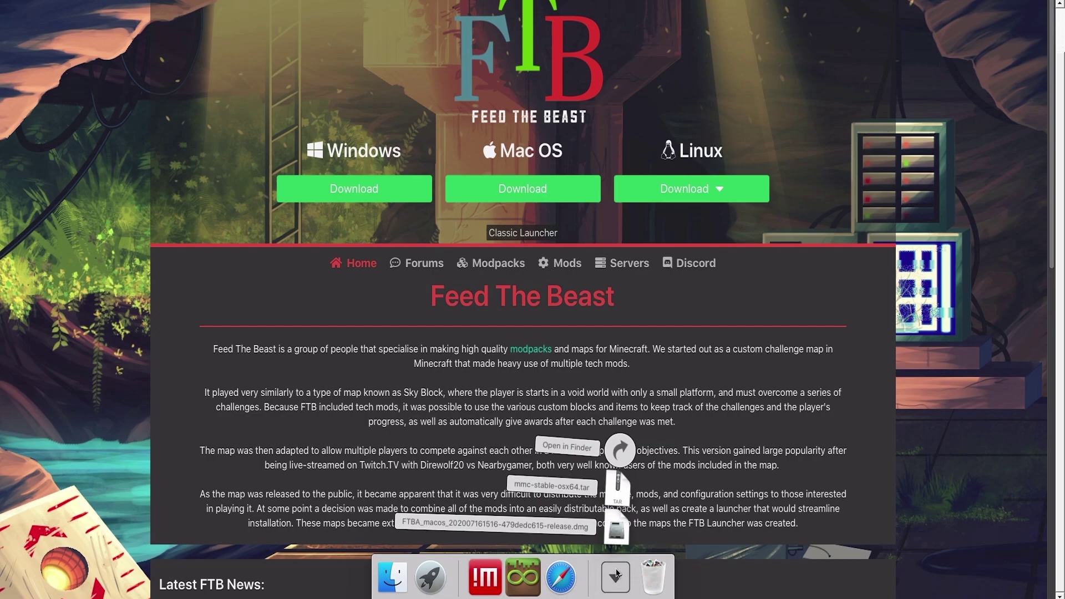
{"action": "left_click", "coordinate": [616, 532]}
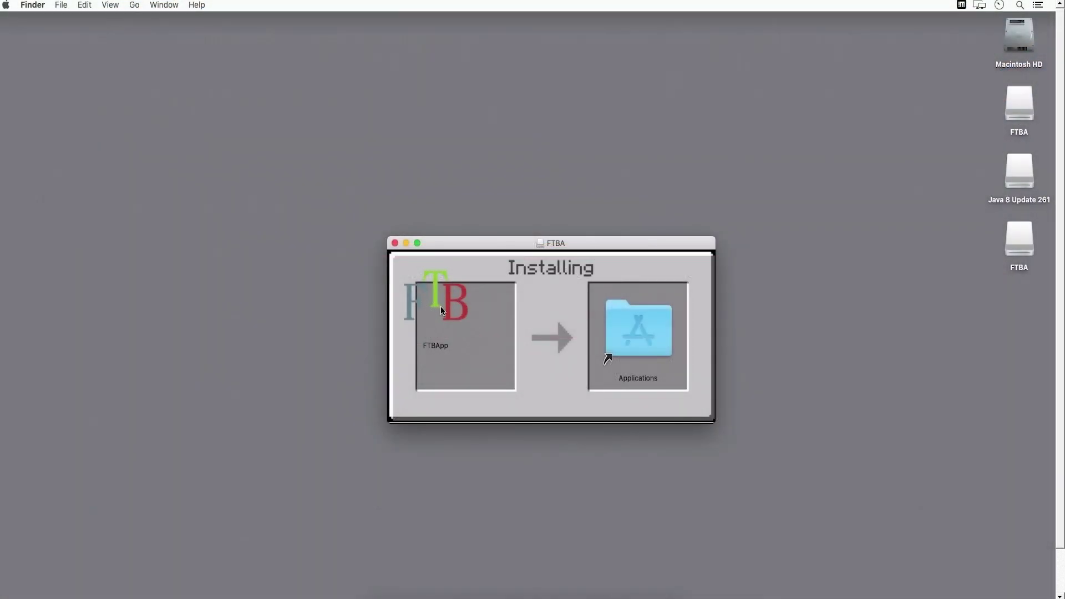
{"action": "left_click_drag", "start_coordinate": [441, 308], "coordinate": [645, 328]}
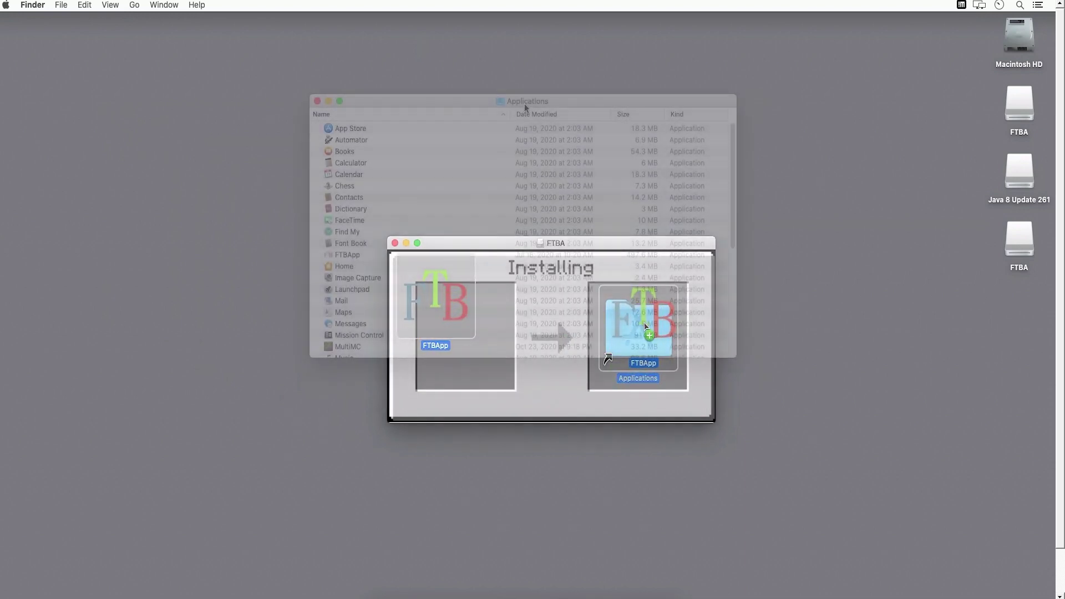
Close the FTBA installer window, enlarge the Applications window and launch FTBApp from it.
{"action": "left_click_drag", "start_coordinate": [526, 107], "coordinate": [210, 301]}
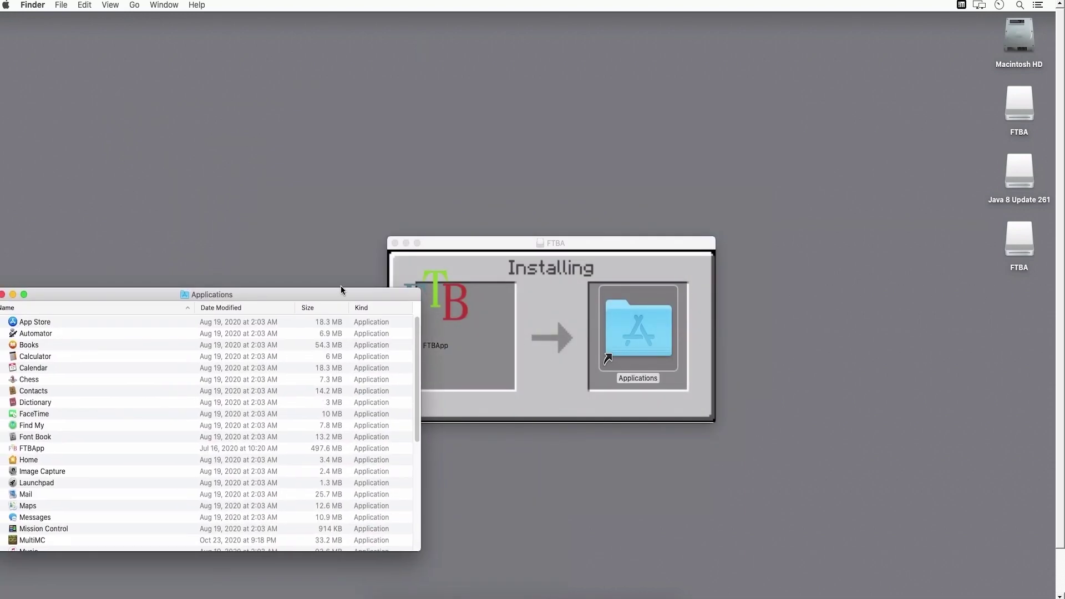
{"action": "left_click", "coordinate": [395, 243]}
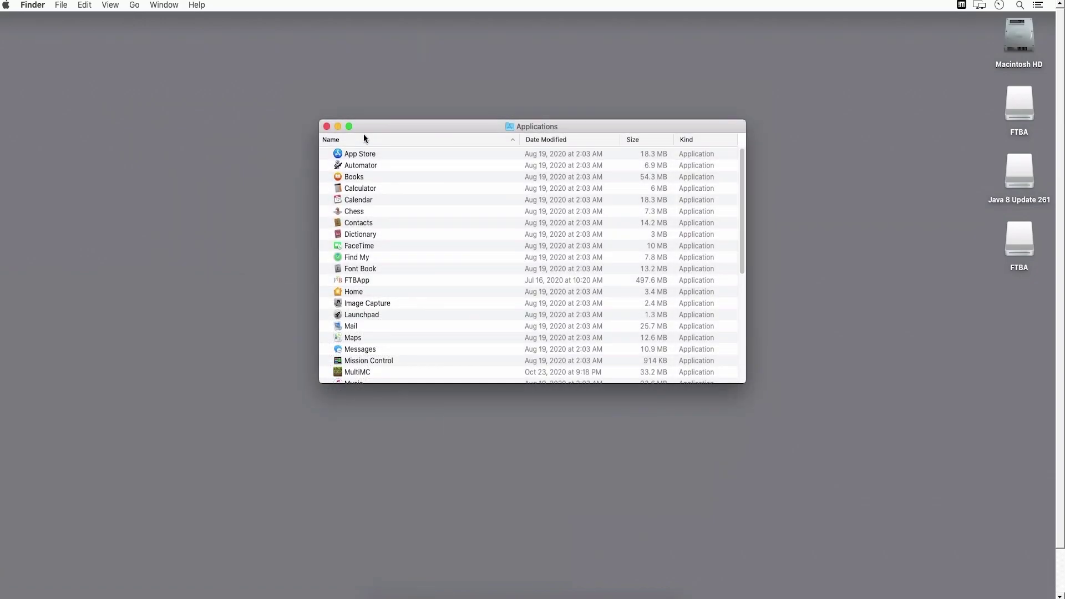
{"action": "left_click", "coordinate": [349, 127]}
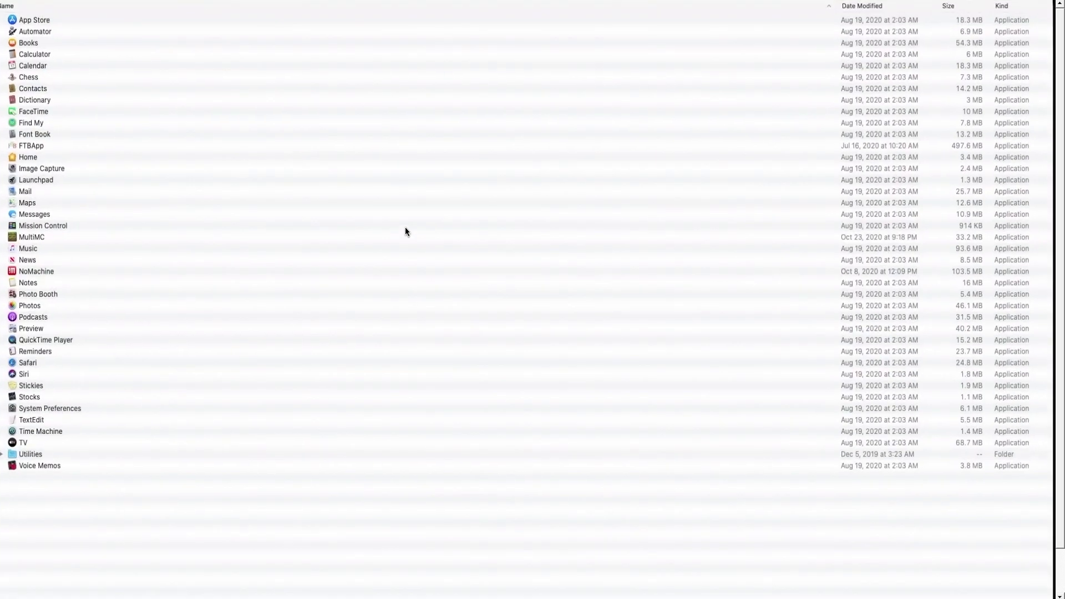
{"action": "left_click", "coordinate": [48, 147]}
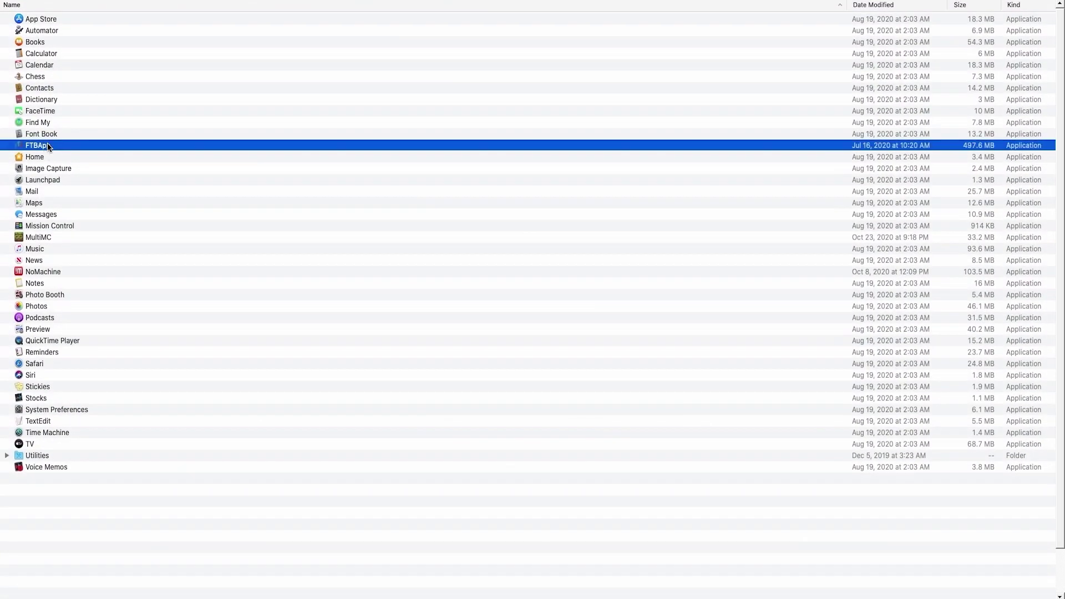
{"action": "double_click", "coordinate": [151, 145]}
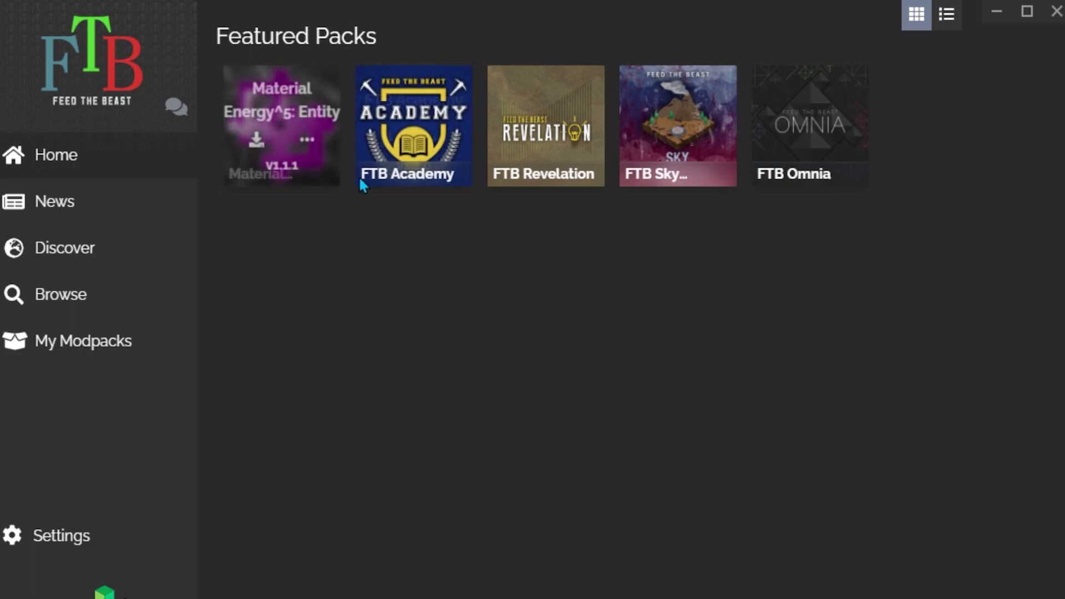
Install version 1.2.0 of the FTB Academy modpack from the featured packs.
{"action": "mouse_move", "coordinate": [389, 108]}
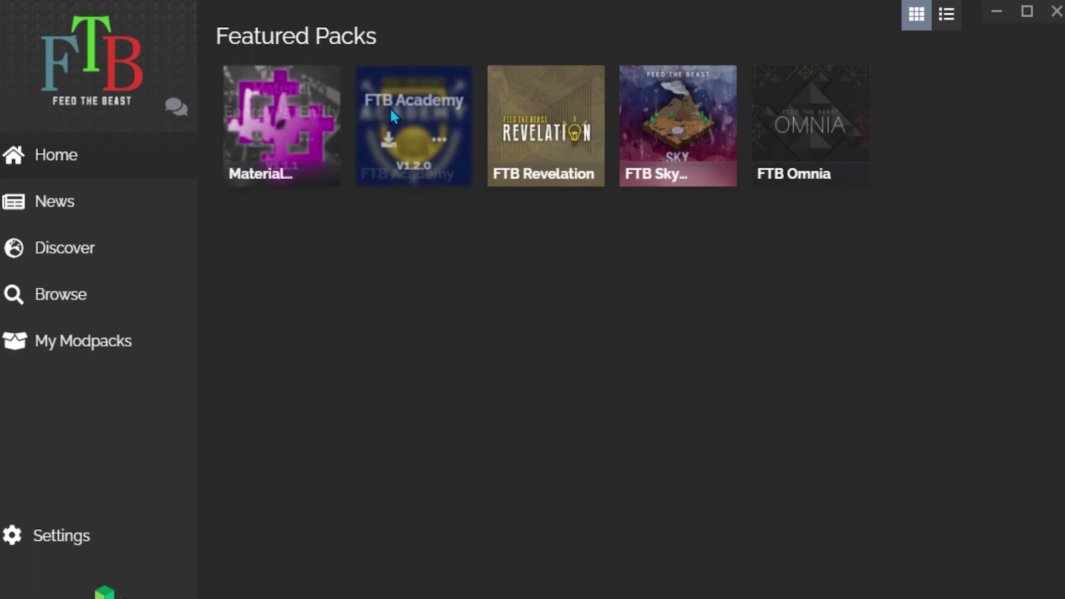
{"action": "left_click", "coordinate": [399, 145]}
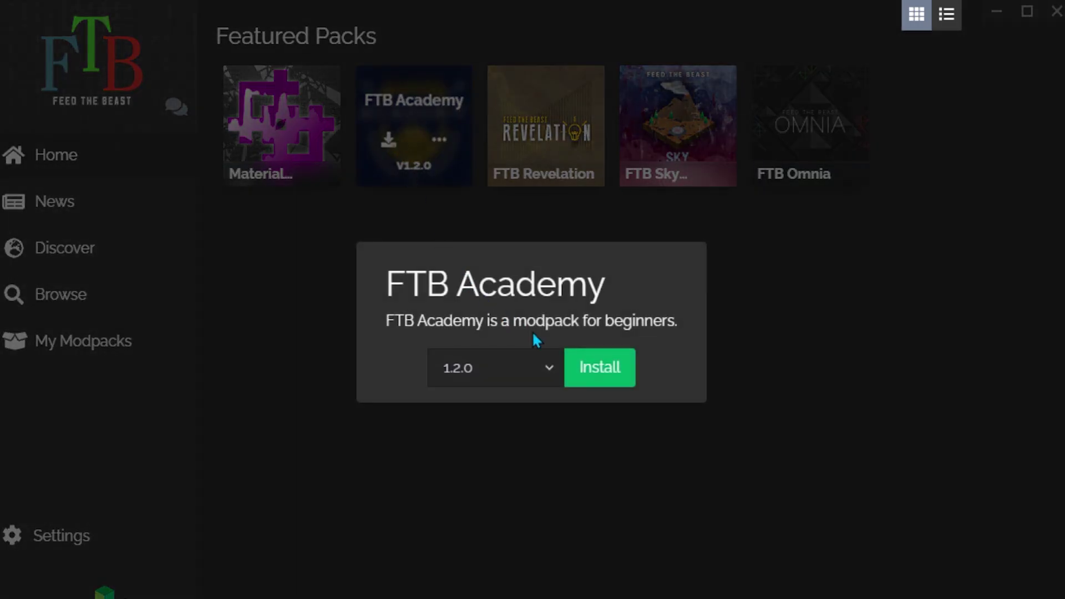
{"action": "left_click", "coordinate": [547, 375]}
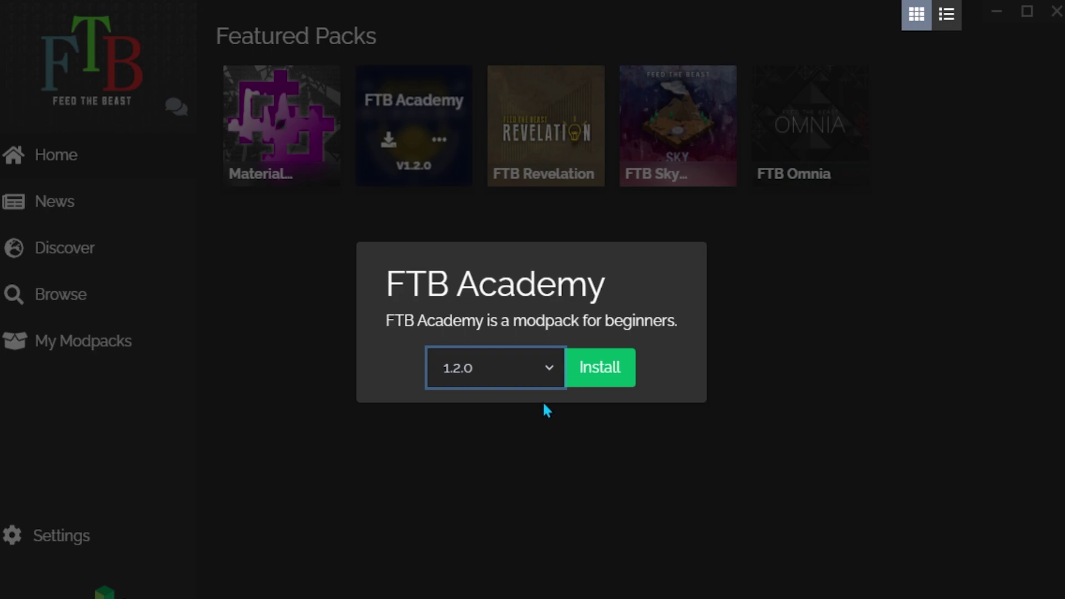
{"action": "left_click", "coordinate": [610, 371]}
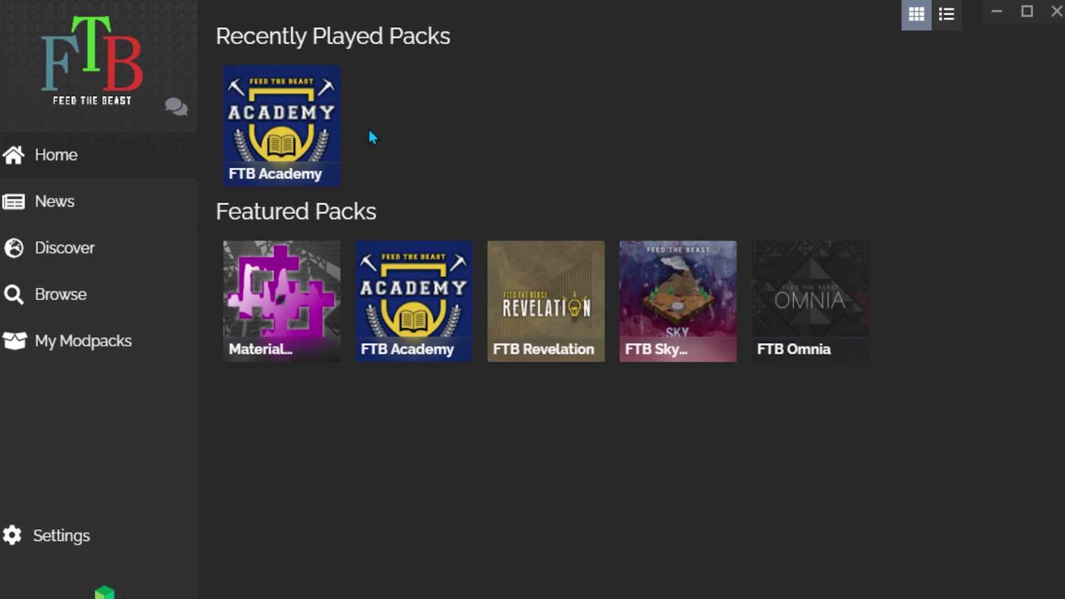
View the installed modpacks in My Modpacks and return to the home page.
{"action": "left_click", "coordinate": [83, 341]}
{"action": "mouse_move", "coordinate": [262, 57]}
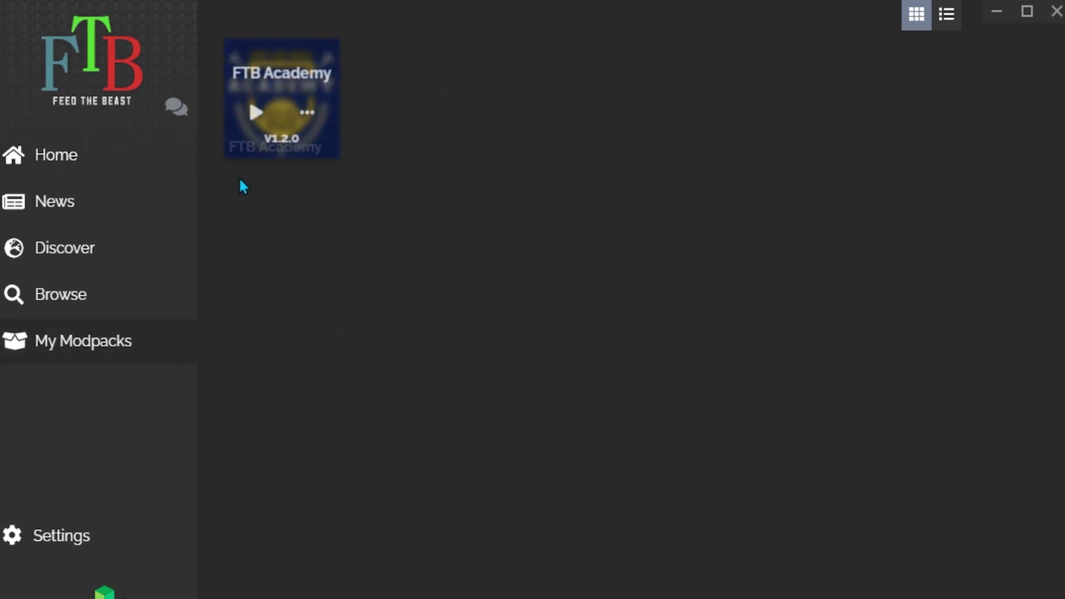
{"action": "left_click", "coordinate": [87, 176]}
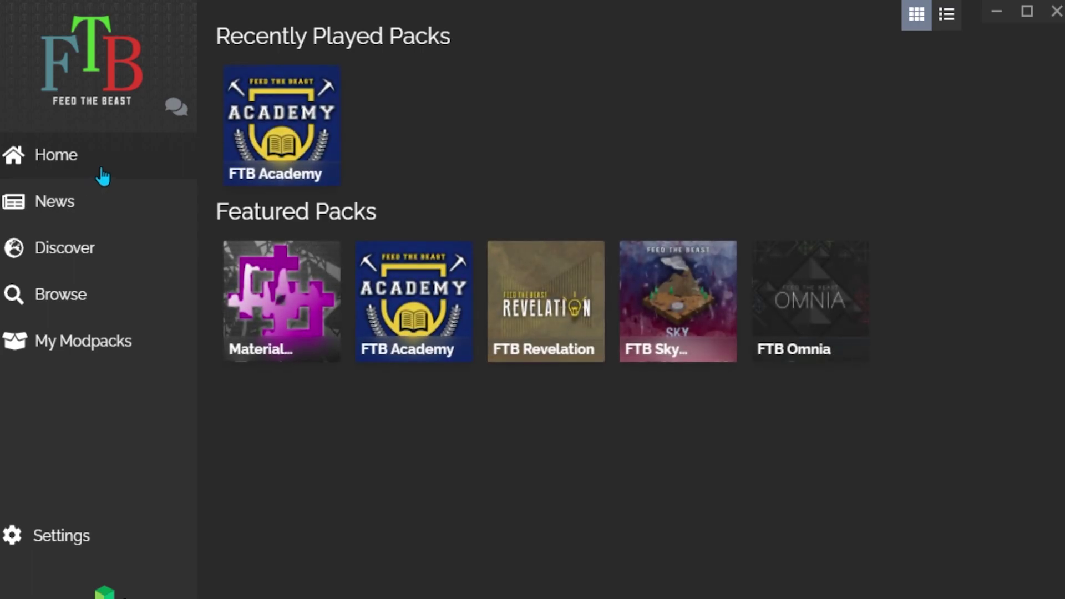
Launch FTB Academy from the recently played packs, accepting the low-memory warning.
{"action": "mouse_move", "coordinate": [273, 159]}
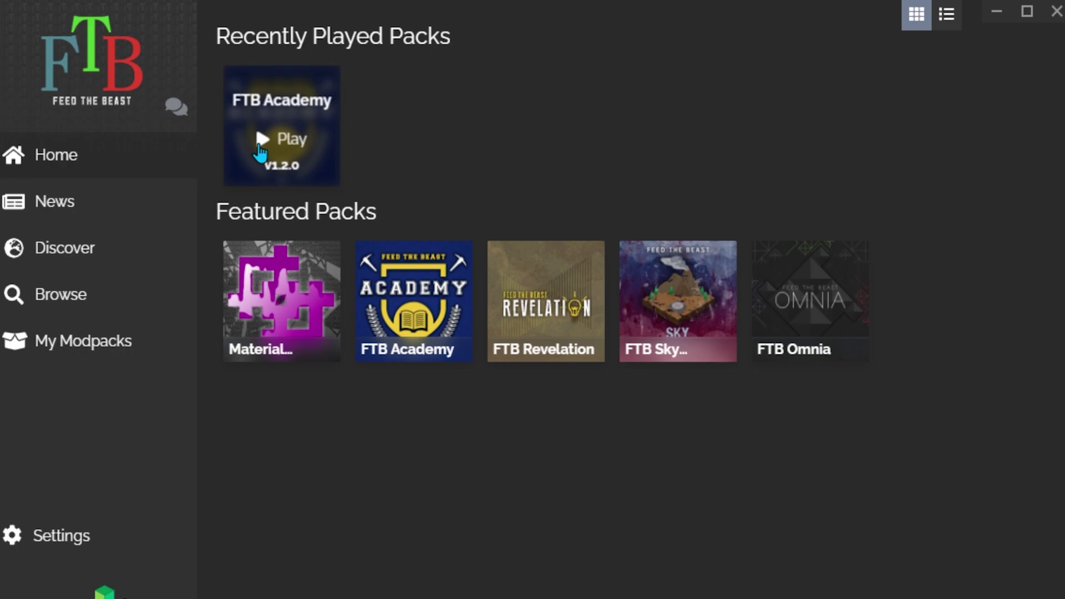
{"action": "left_click", "coordinate": [260, 146]}
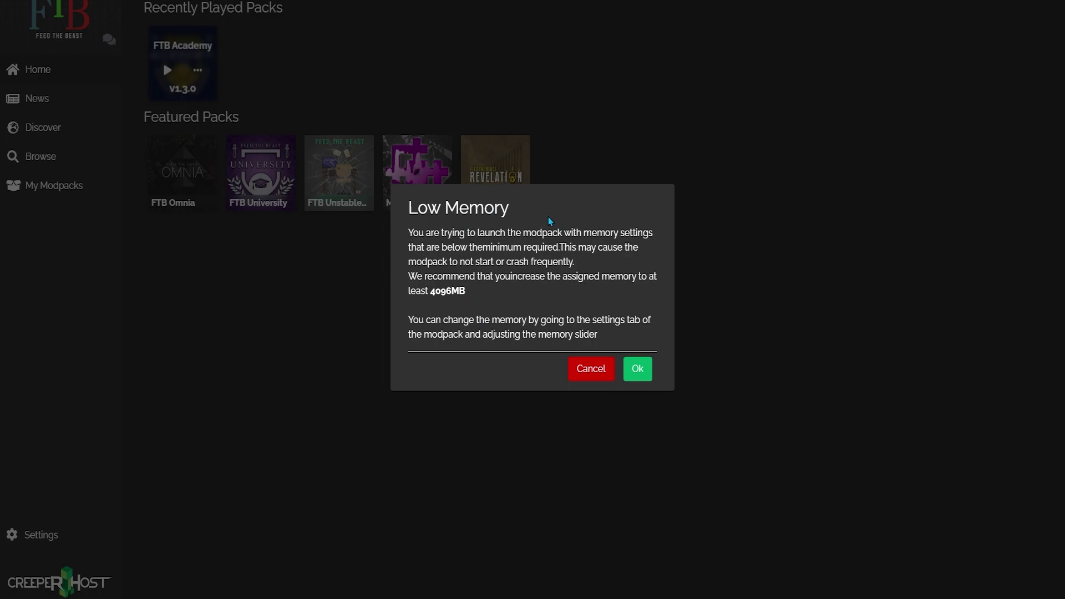
{"action": "left_click", "coordinate": [651, 372]}
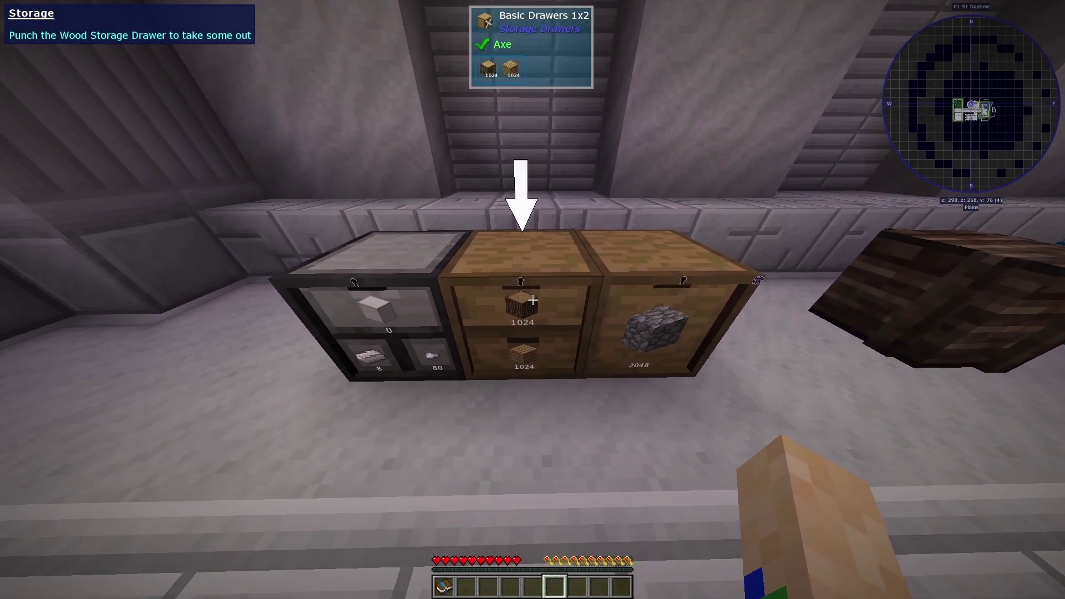
Take oak wood and several stacks of oak wood planks out of the Basic Drawers 1x2, and put them back.
{"action": "left_click", "coordinate": [533, 300]}
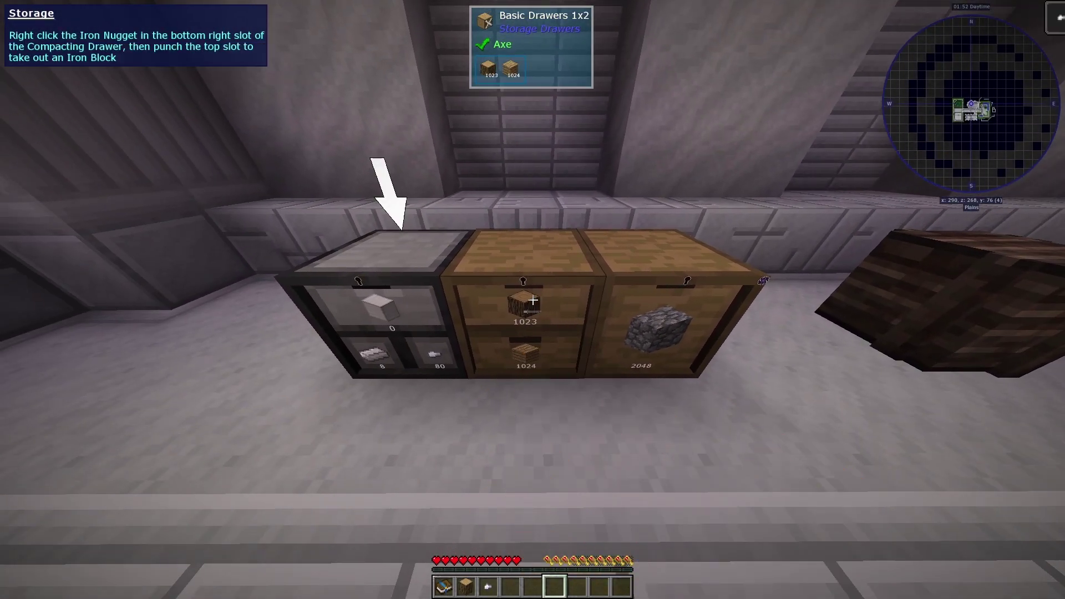
{"action": "left_click", "coordinate": [533, 300]}
{"action": "left_click", "coordinate": [533, 299], "text": "shift"}
{"action": "left_click", "coordinate": [533, 300]}
{"action": "left_click", "coordinate": [533, 299]}
{"action": "left_click", "coordinate": [533, 300]}
{"action": "left_click", "coordinate": [533, 300]}
{"action": "left_click", "coordinate": [532, 300]}
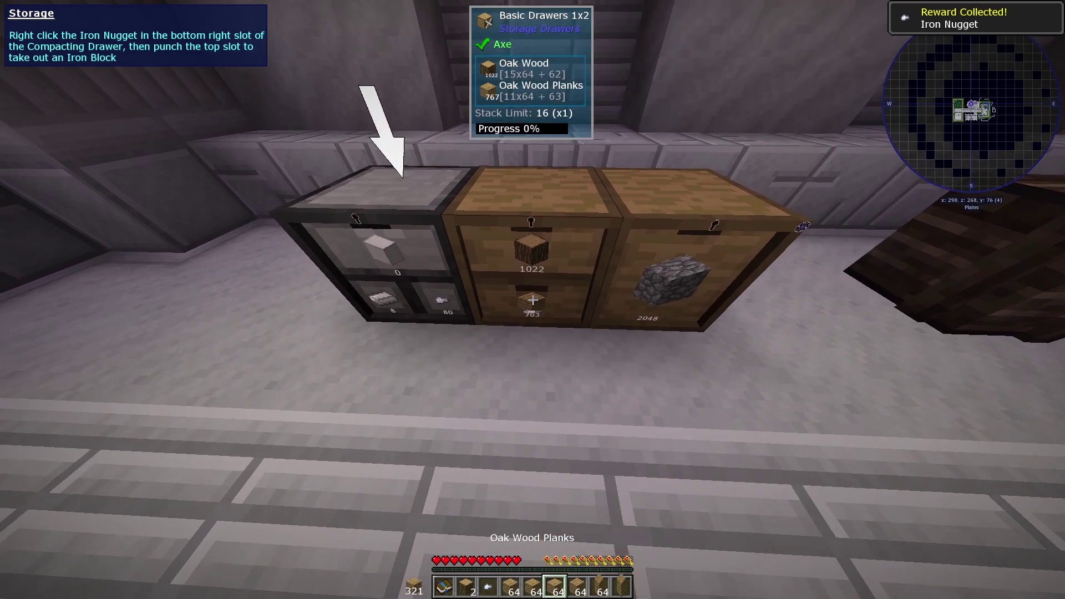
{"action": "left_click", "coordinate": [533, 300]}
{"action": "left_click", "coordinate": [533, 300]}
{"action": "left_click", "coordinate": [532, 299]}
{"action": "left_click", "coordinate": [533, 300]}
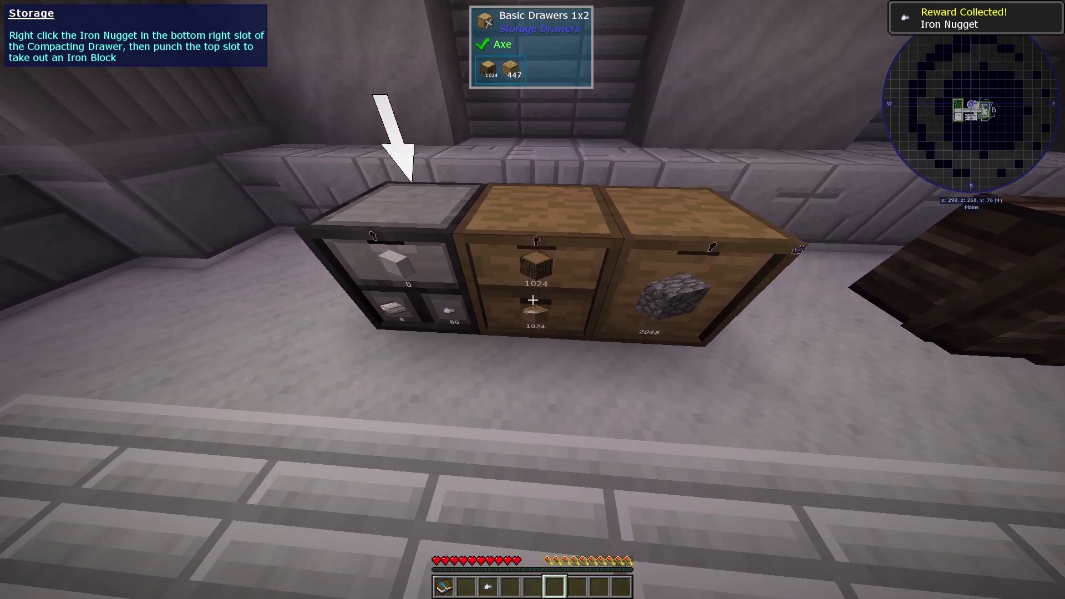
{"action": "right_click", "coordinate": [532, 299]}
{"action": "right_click", "coordinate": [533, 299]}
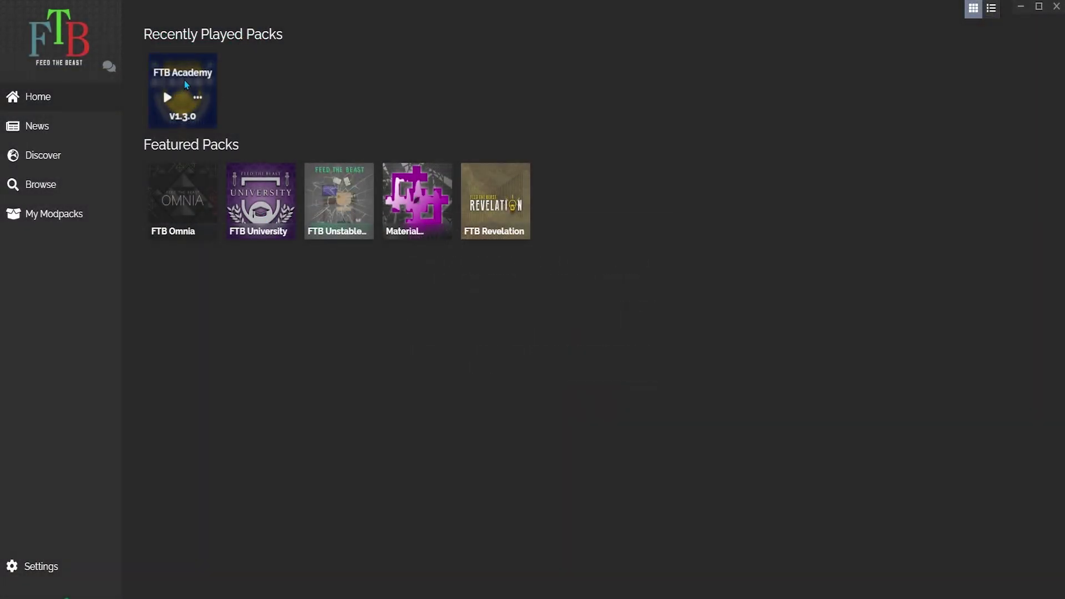
Set FTB Academy's instance memory to 5.00 GB in the modpack's settings and return to the home page.
{"action": "left_click", "coordinate": [198, 98]}
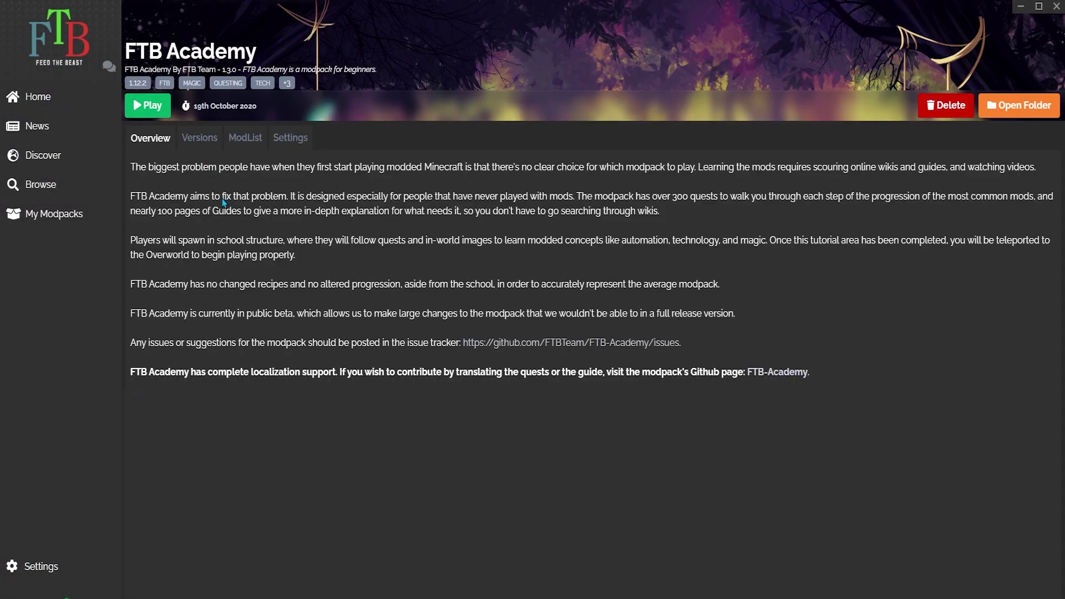
{"action": "left_click", "coordinate": [283, 141]}
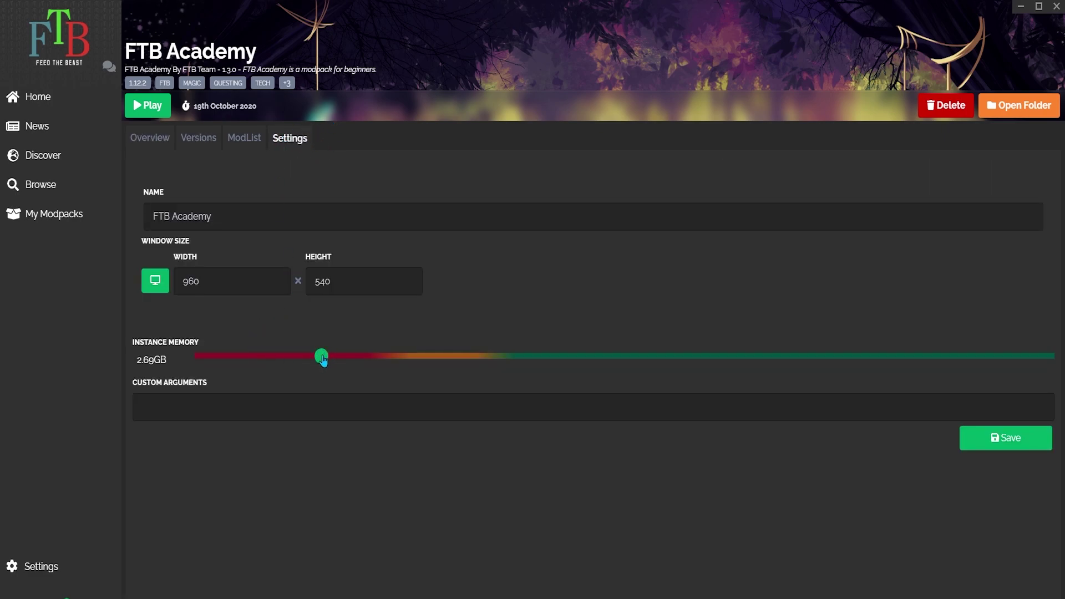
{"action": "left_click_drag", "start_coordinate": [322, 359], "coordinate": [449, 364]}
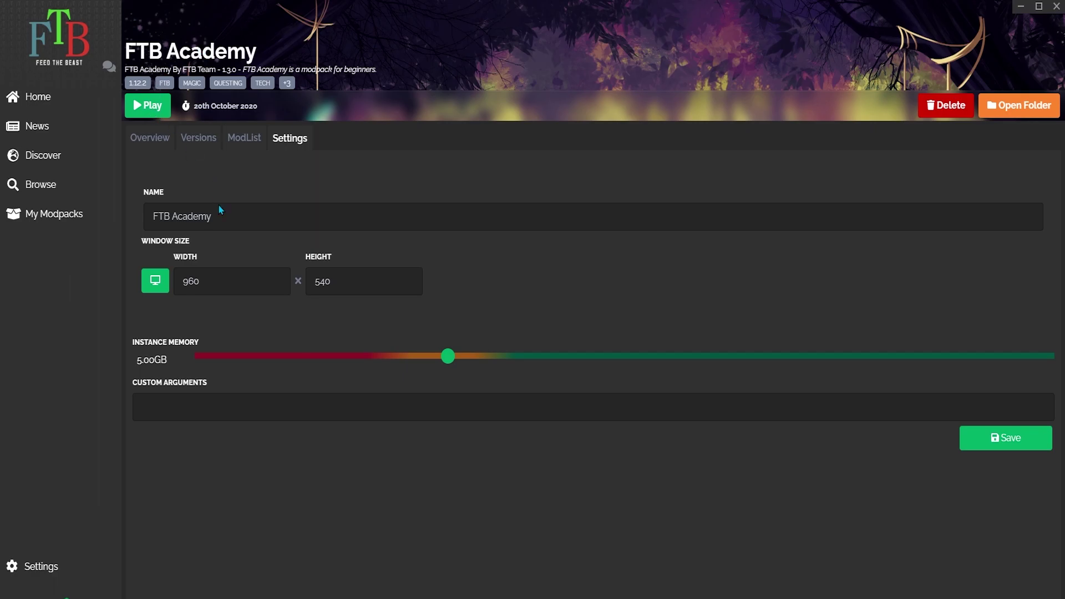
{"action": "left_click", "coordinate": [85, 111]}
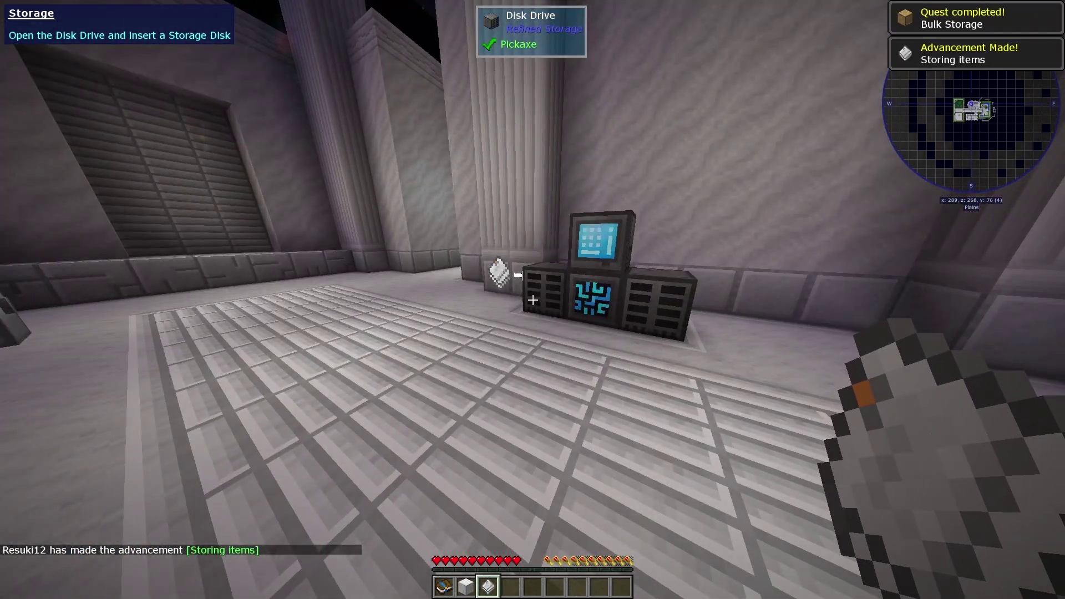
Walk up to the Disk Drive and open it, and open the Oak Chest for the Technology and Automation quest.
{"action": "key", "text": "w"}
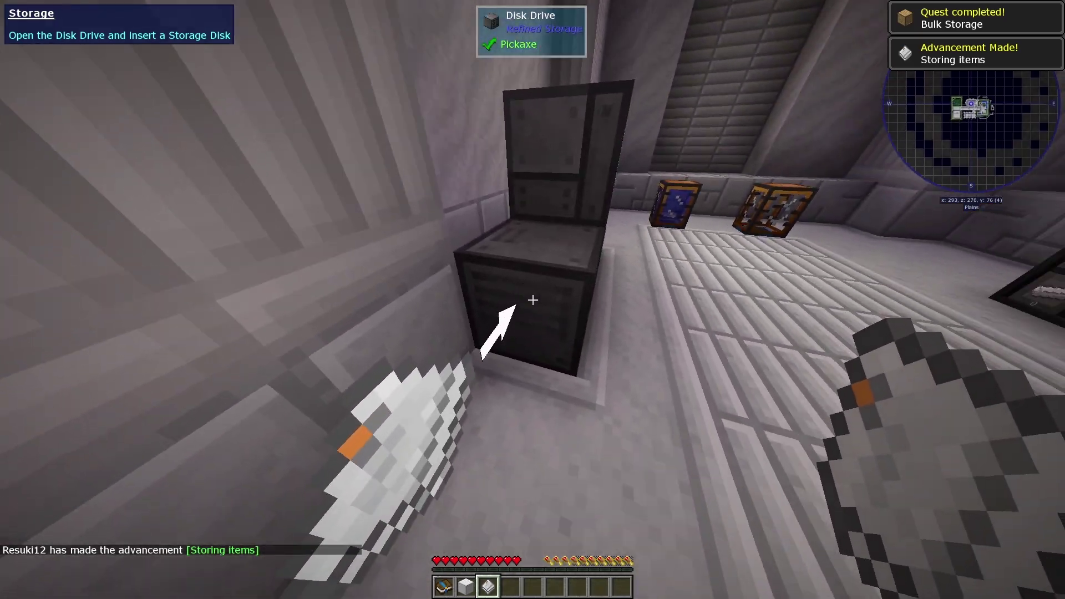
{"action": "right_click", "coordinate": [533, 300]}
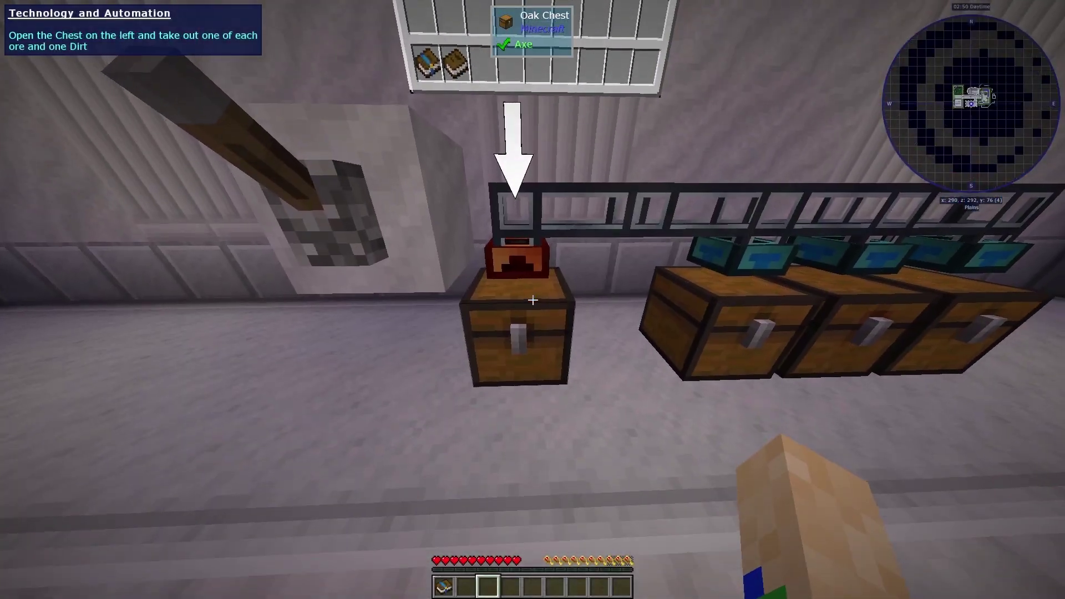
{"action": "right_click", "coordinate": [533, 299]}
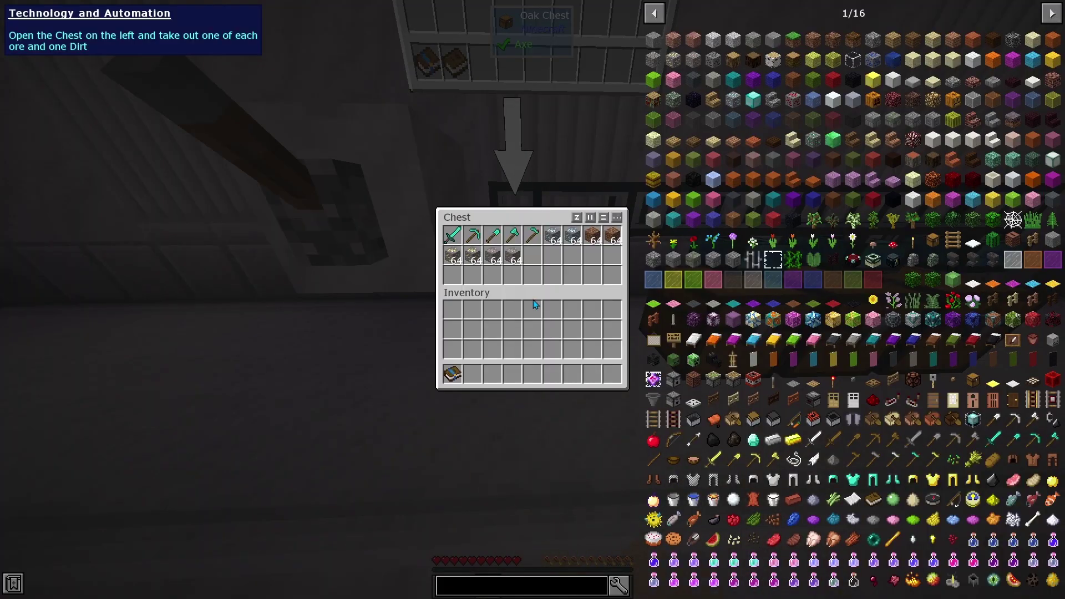